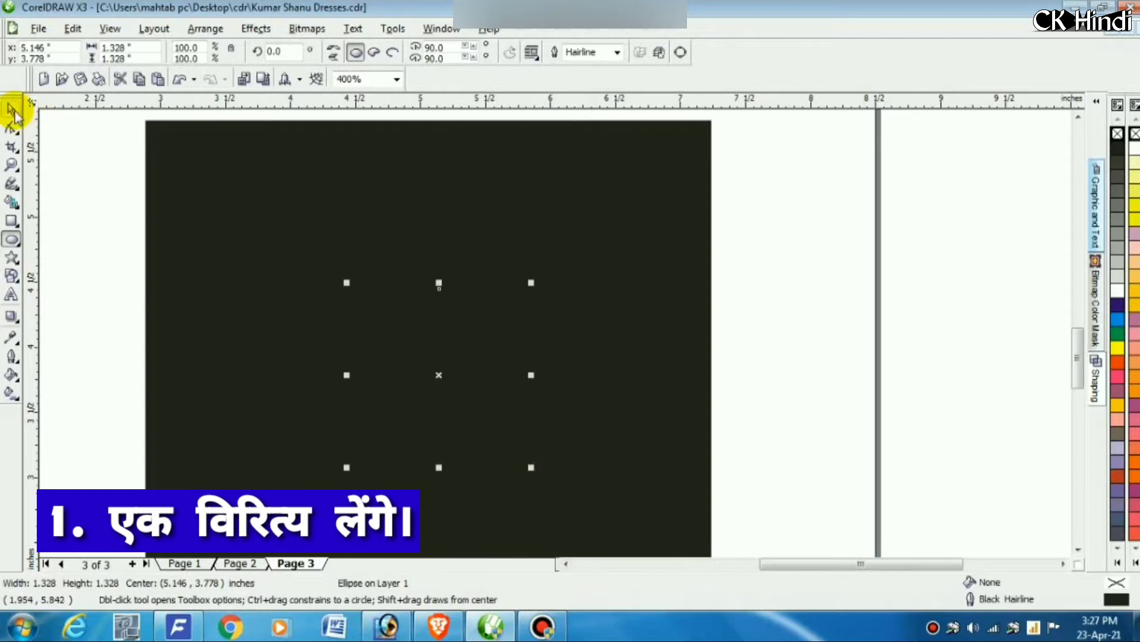
Give the circle on the black background a white outline 2 pt wide.
{"action": "left_click", "coordinate": [11, 109]}
{"action": "right_click", "coordinate": [1117, 290]}
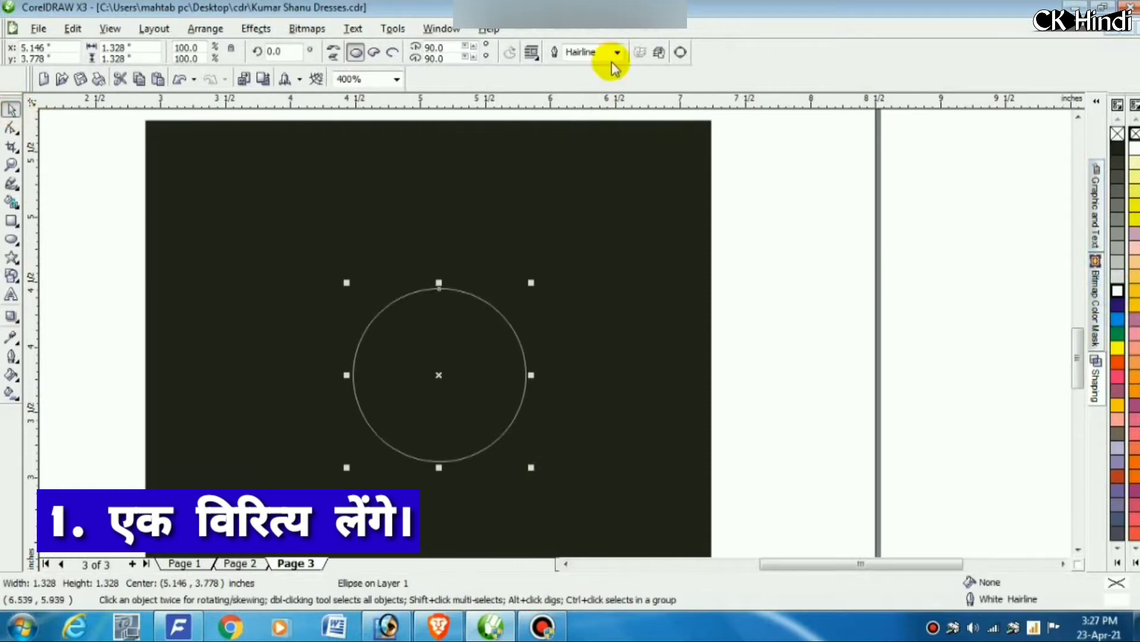
{"action": "left_click", "coordinate": [599, 53]}
{"action": "type", "text": "2"}
{"action": "key", "text": "Return"}
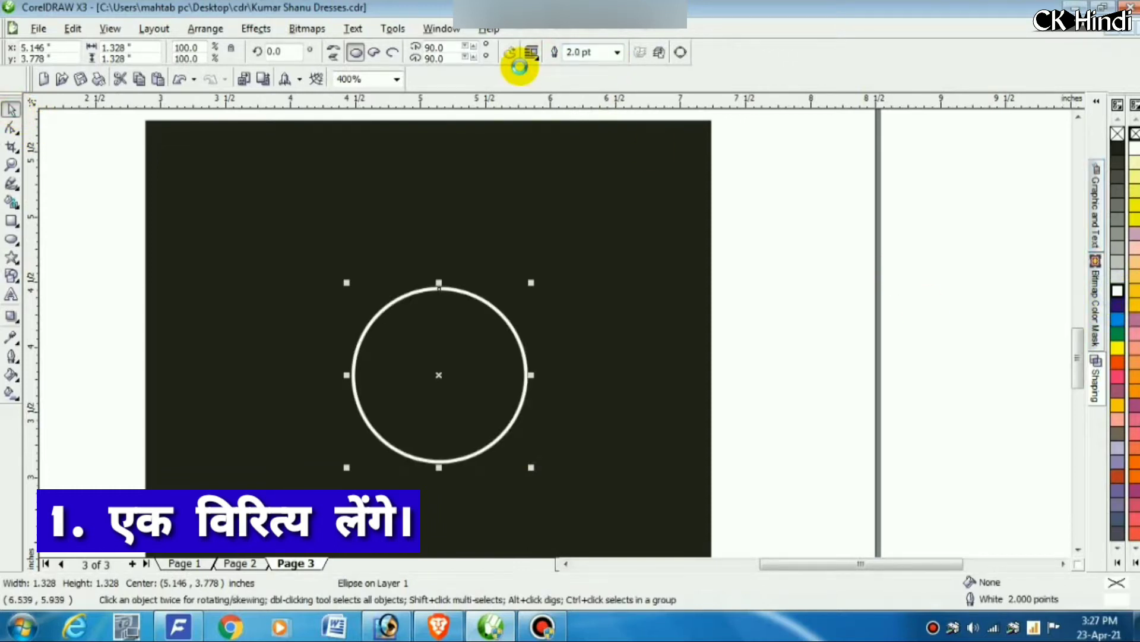
Create a smaller concentric copy of the circle, about 0.72 inches in diameter.
{"action": "left_click_drag", "start_coordinate": [531, 283], "coordinate": [493, 324]}
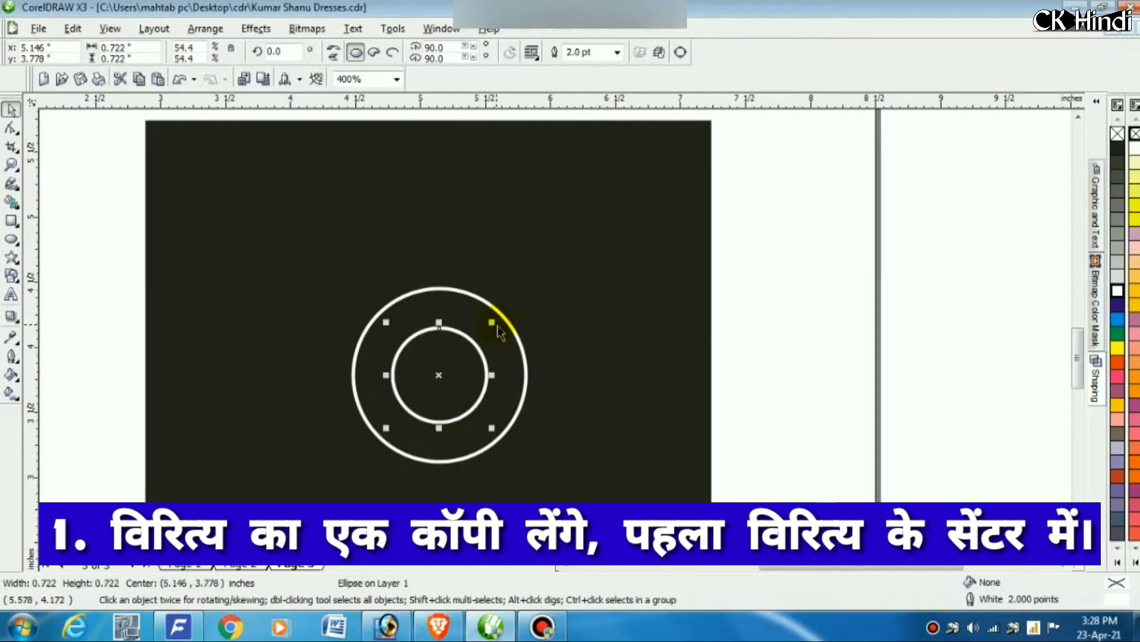
{"action": "left_click", "coordinate": [859, 356]}
{"action": "left_click", "coordinate": [642, 354]}
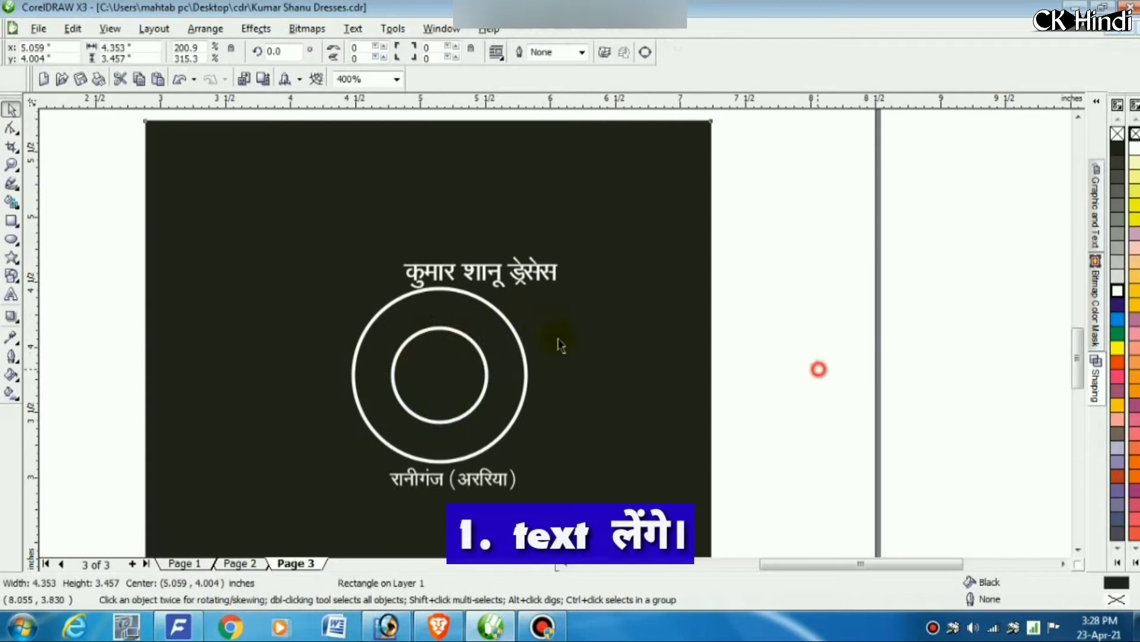
Enlarge the shop-name text to about 19.7 pt and center it above the circles, then enlarge the place-name text below them.
{"action": "left_click", "coordinate": [818, 369]}
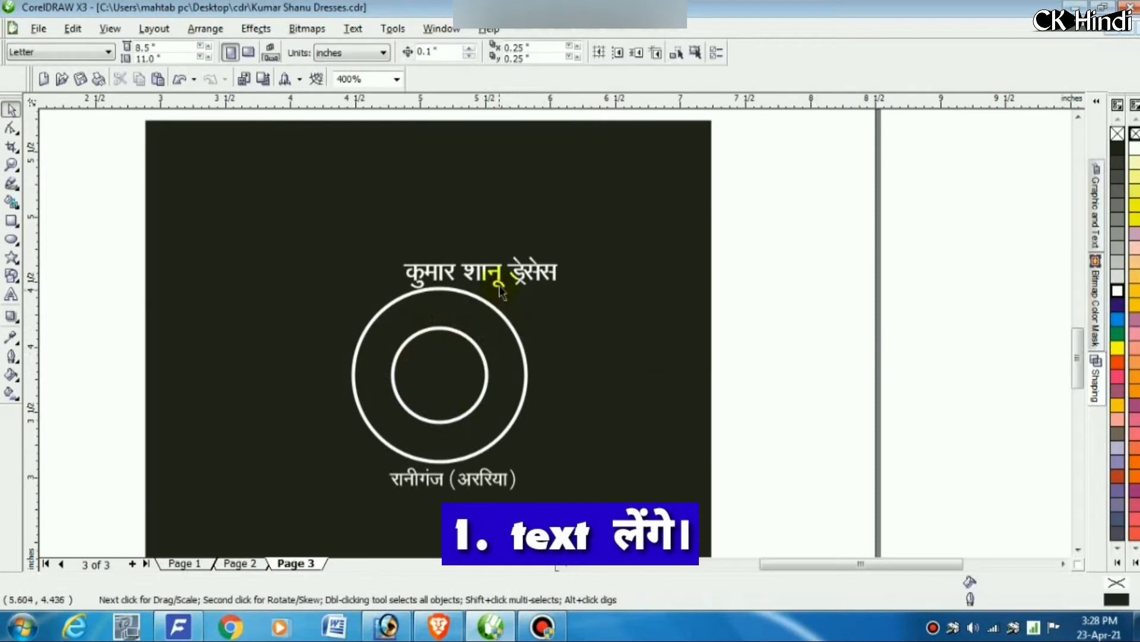
{"action": "mouse_move", "coordinate": [506, 279]}
{"action": "left_mouse_down"}
{"action": "mouse_move", "coordinate": [452, 259]}
{"action": "mouse_move", "coordinate": [521, 282]}
{"action": "left_mouse_up"}
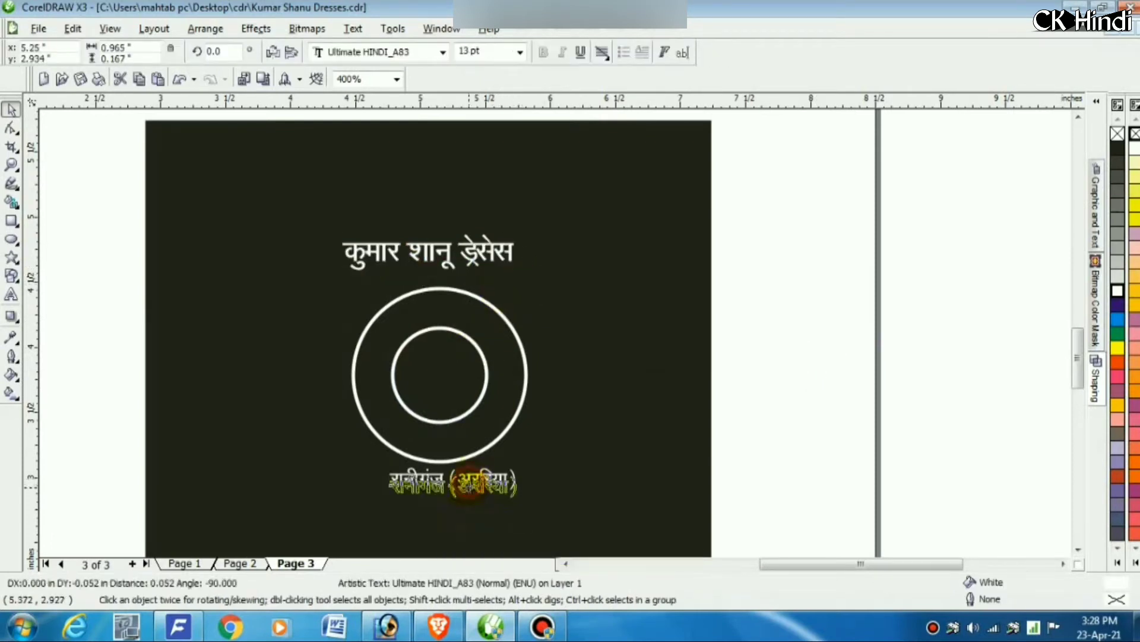
{"action": "left_click", "coordinate": [470, 484]}
{"action": "left_click_drag", "start_coordinate": [516, 501], "coordinate": [524, 511]}
{"action": "left_click", "coordinate": [844, 440]}
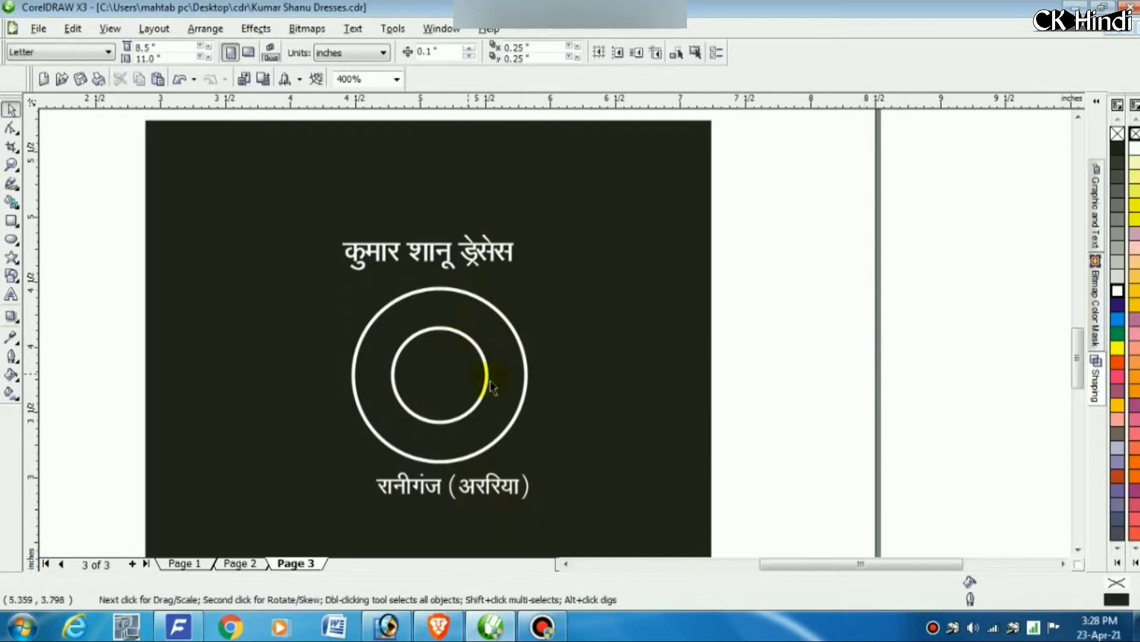
Create a third concentric circle about 1.06 inches in diameter between the two circles, with a Hairline outline.
{"action": "left_click", "coordinate": [486, 388]}
{"action": "left_click_drag", "start_coordinate": [501, 433], "coordinate": [518, 453]}
{"action": "right_click", "coordinate": [518, 453]}
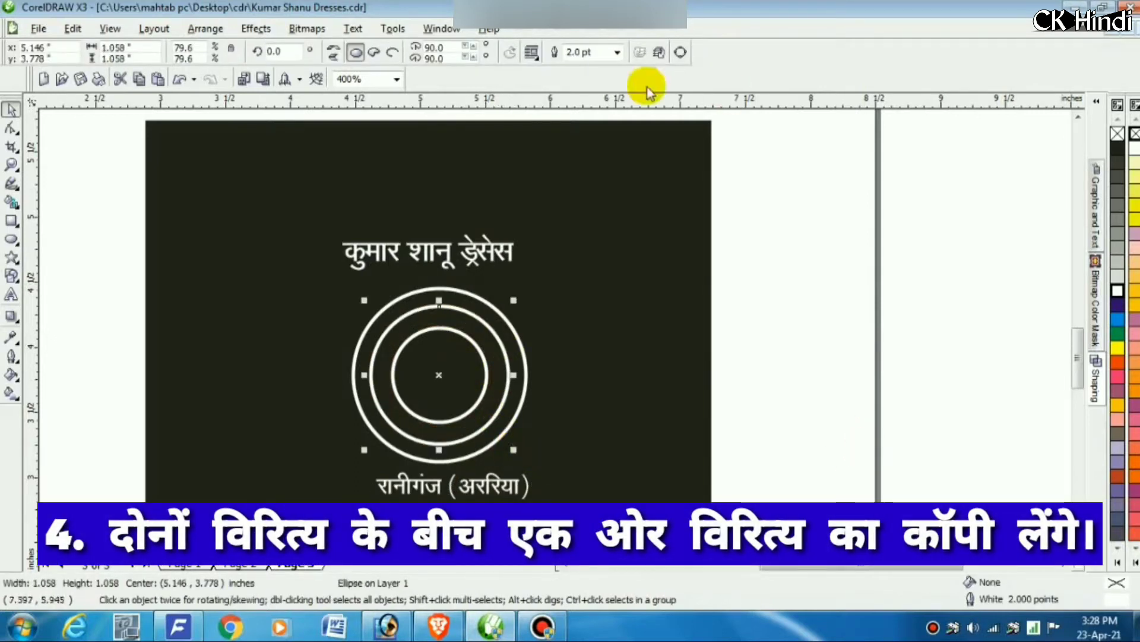
{"action": "left_click", "coordinate": [618, 53]}
{"action": "left_click", "coordinate": [598, 79]}
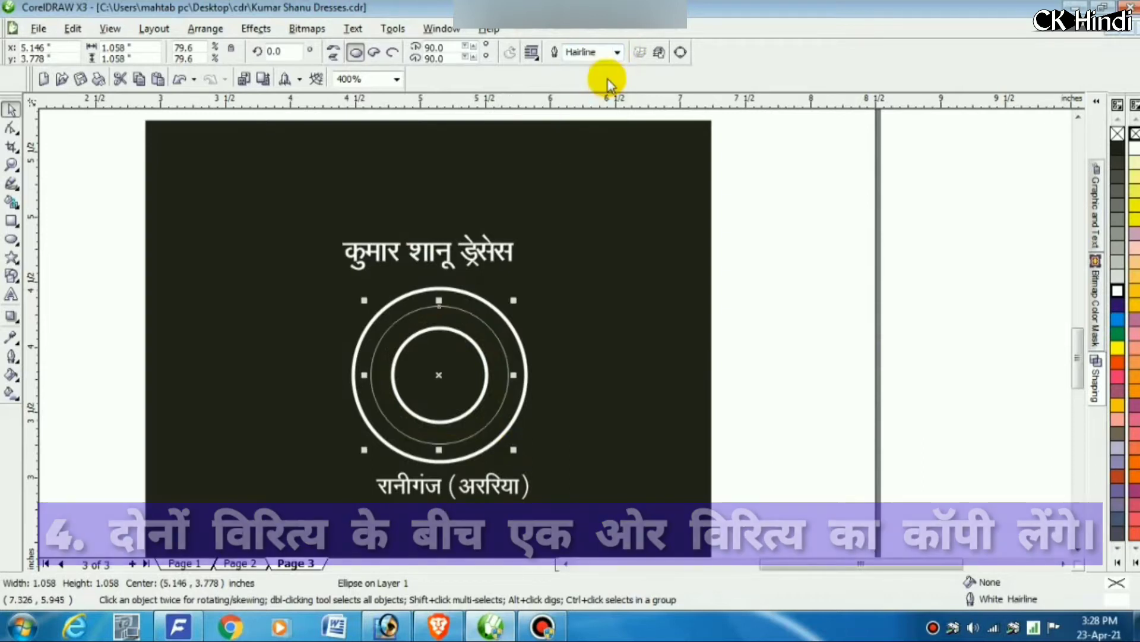
{"action": "left_click", "coordinate": [755, 241]}
Convert the middle hairline circle into an open arc and ready its end nodes for shaping.
{"action": "left_click", "coordinate": [503, 349]}
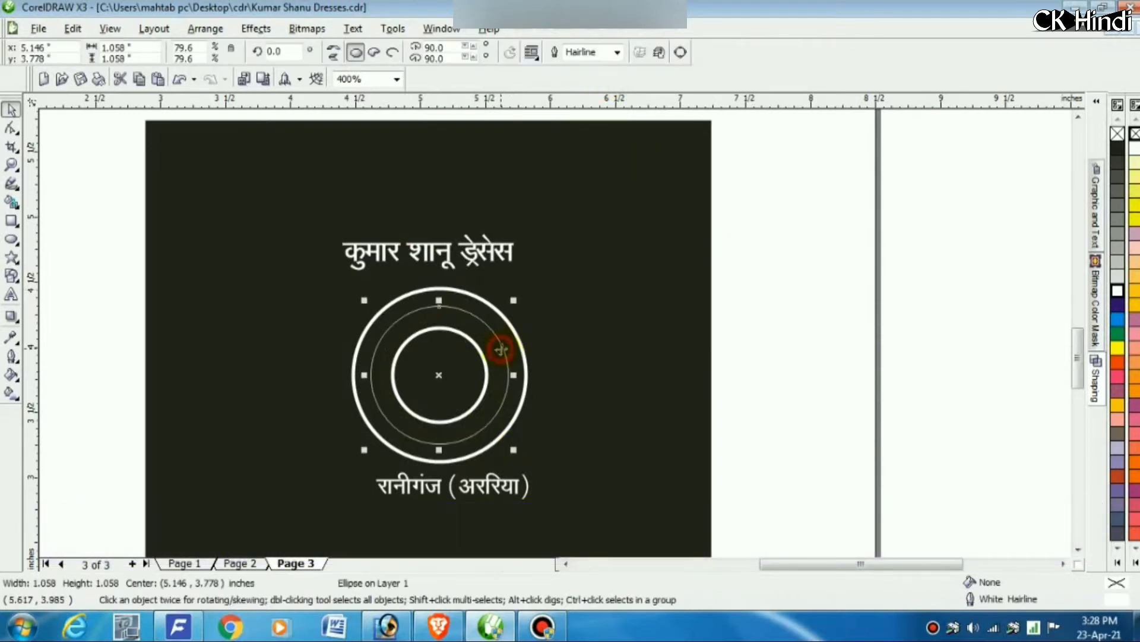
{"action": "left_click", "coordinate": [393, 54]}
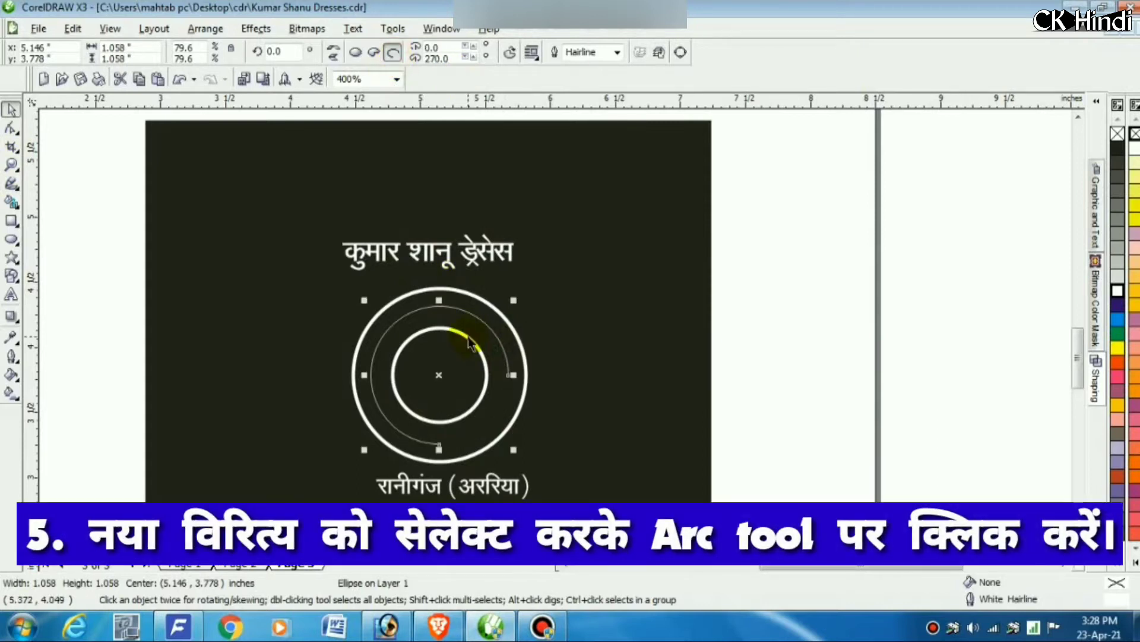
{"action": "left_click", "coordinate": [12, 128]}
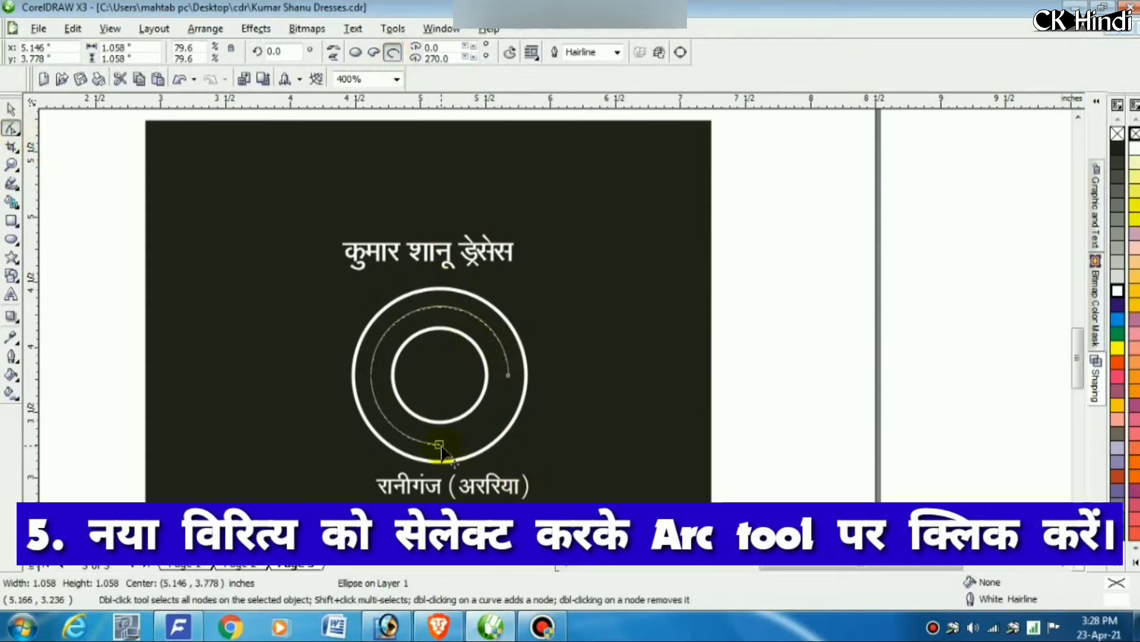
{"action": "left_click_drag", "start_coordinate": [441, 447], "coordinate": [389, 422]}
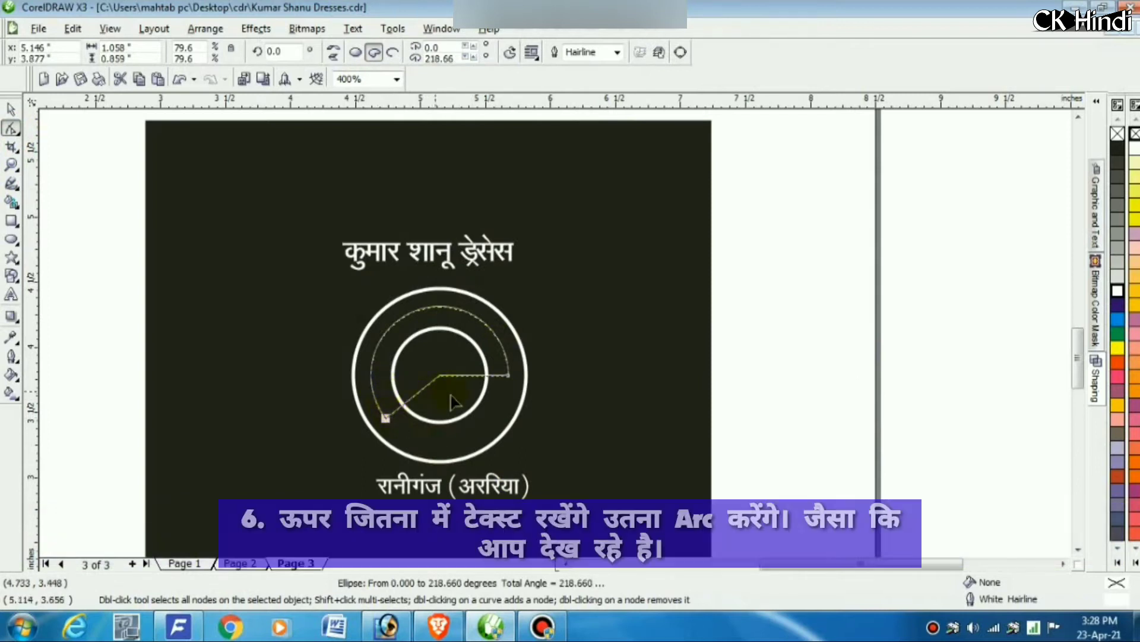
{"action": "scroll", "coordinate": [454, 403], "scroll_direction": "up", "scroll_amount": 2}
{"action": "key", "text": "ctrl+z"}
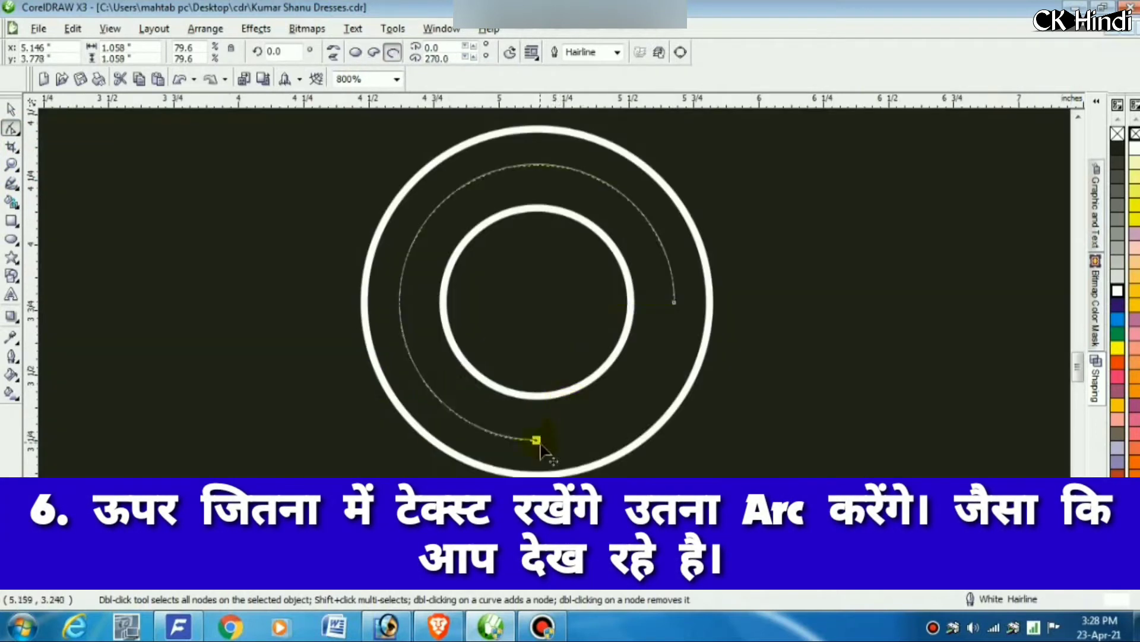
Shorten the hairline arc to cover the upper part of the ring, with its ends at about 344 and 207 degrees.
{"action": "left_click_drag", "start_coordinate": [538, 440], "coordinate": [474, 429]}
{"action": "key", "text": "ctrl+z"}
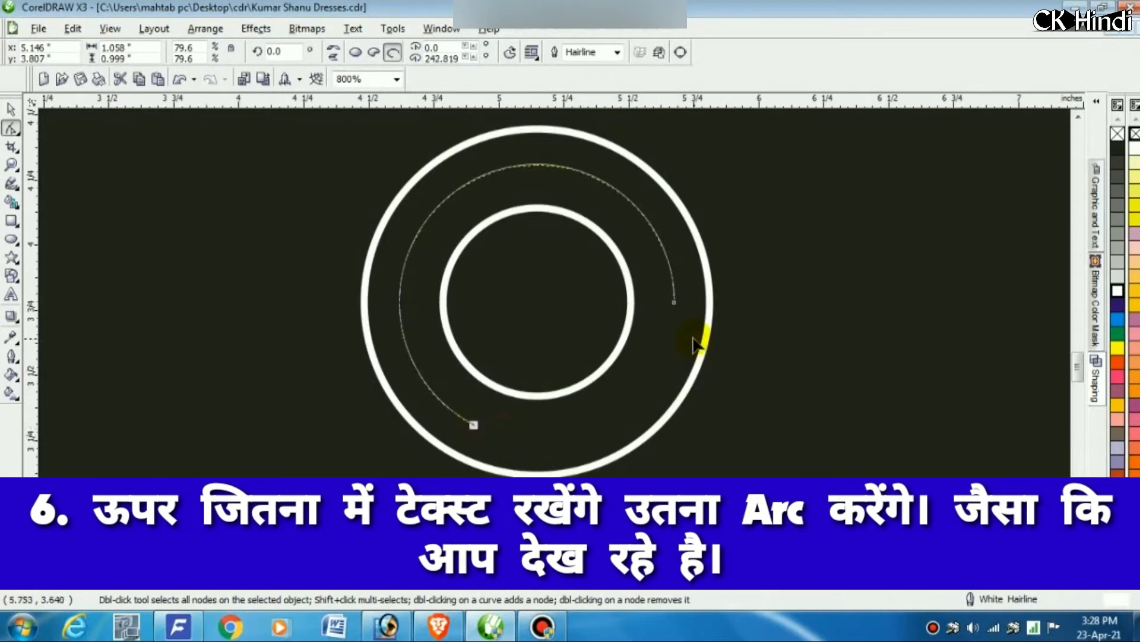
{"action": "left_click_drag", "start_coordinate": [676, 304], "coordinate": [678, 337]}
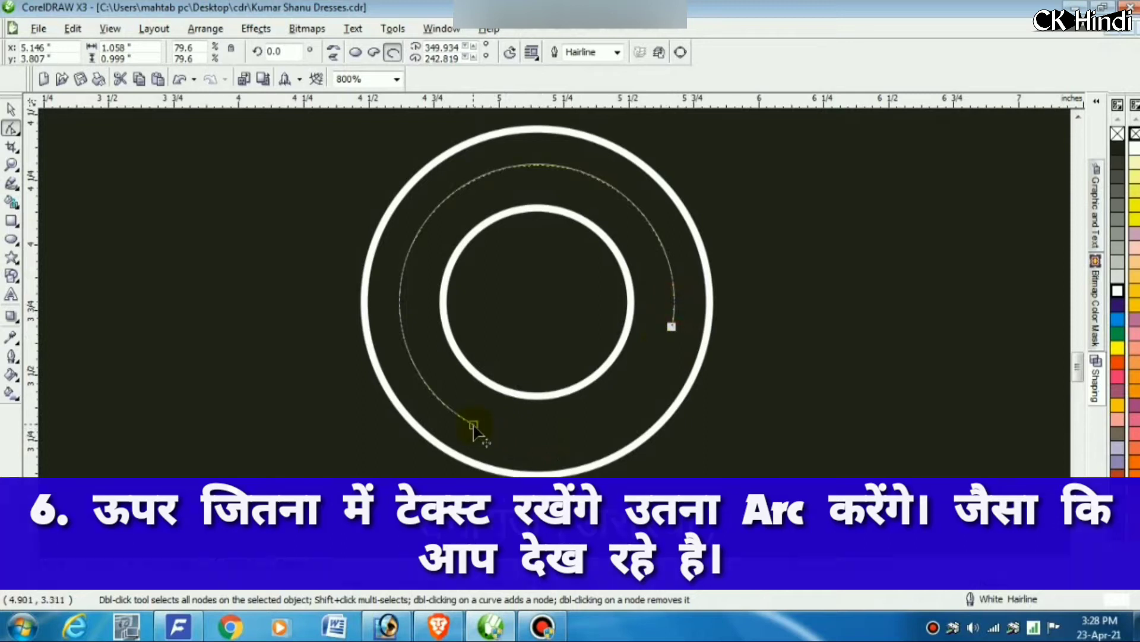
{"action": "left_click_drag", "start_coordinate": [474, 425], "coordinate": [384, 380]}
{"action": "key", "text": "ctrl+z"}
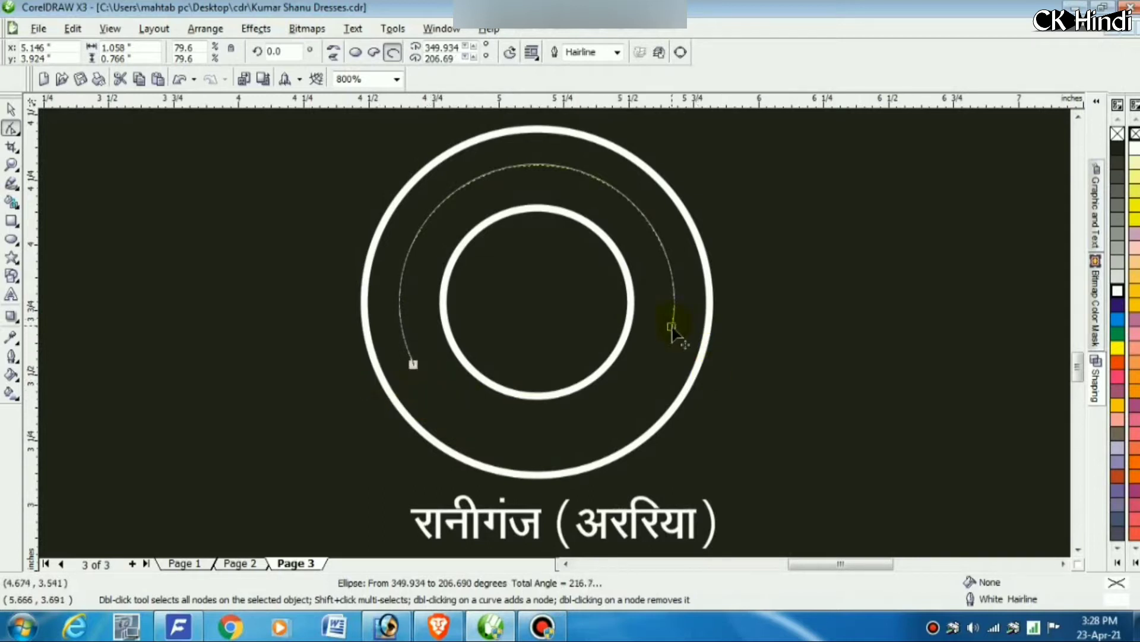
{"action": "left_click_drag", "start_coordinate": [673, 327], "coordinate": [669, 340]}
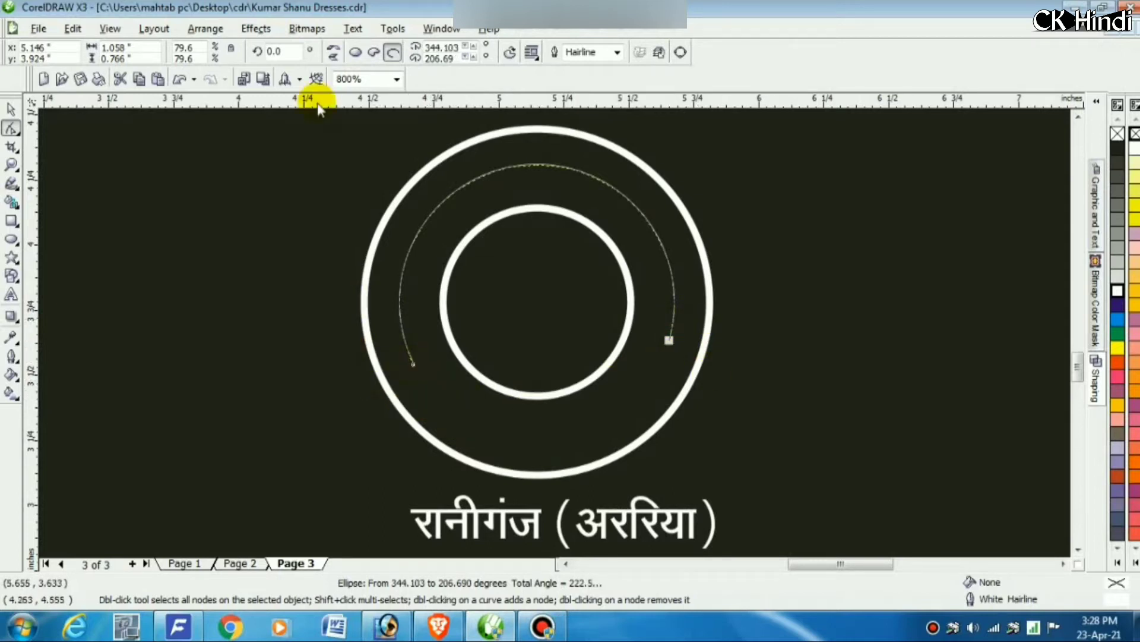
Level both arc ends on a horizontal guideline, at about 335 and 206 degrees, and delete the guideline.
{"action": "left_click_drag", "start_coordinate": [323, 101], "coordinate": [470, 363]}
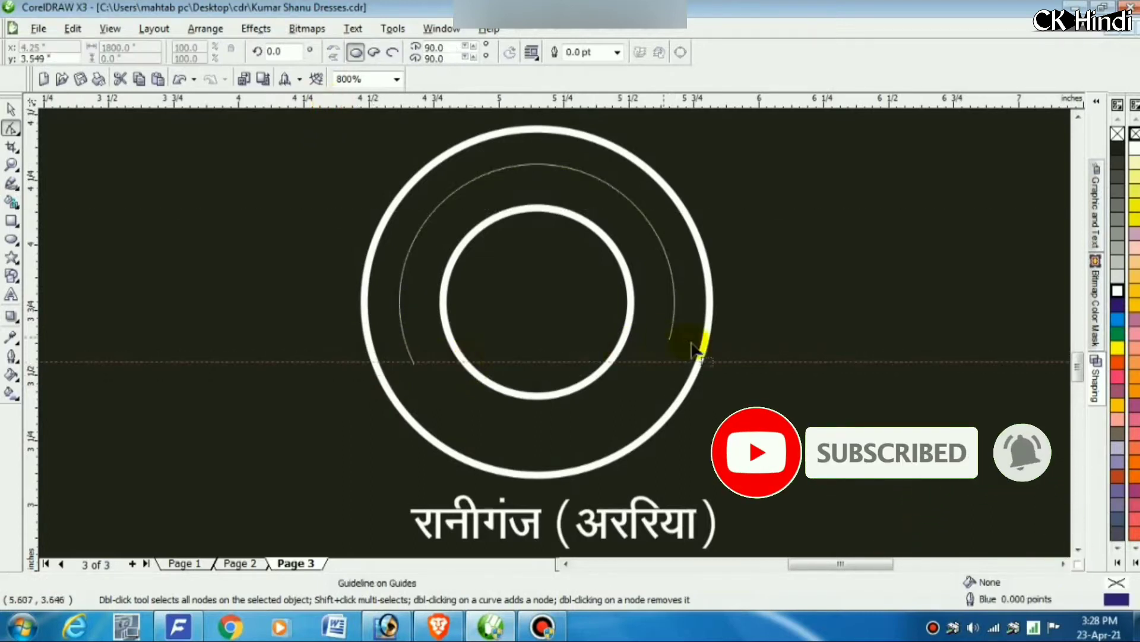
{"action": "left_click", "coordinate": [671, 337]}
{"action": "left_click_drag", "start_coordinate": [673, 342], "coordinate": [675, 369]}
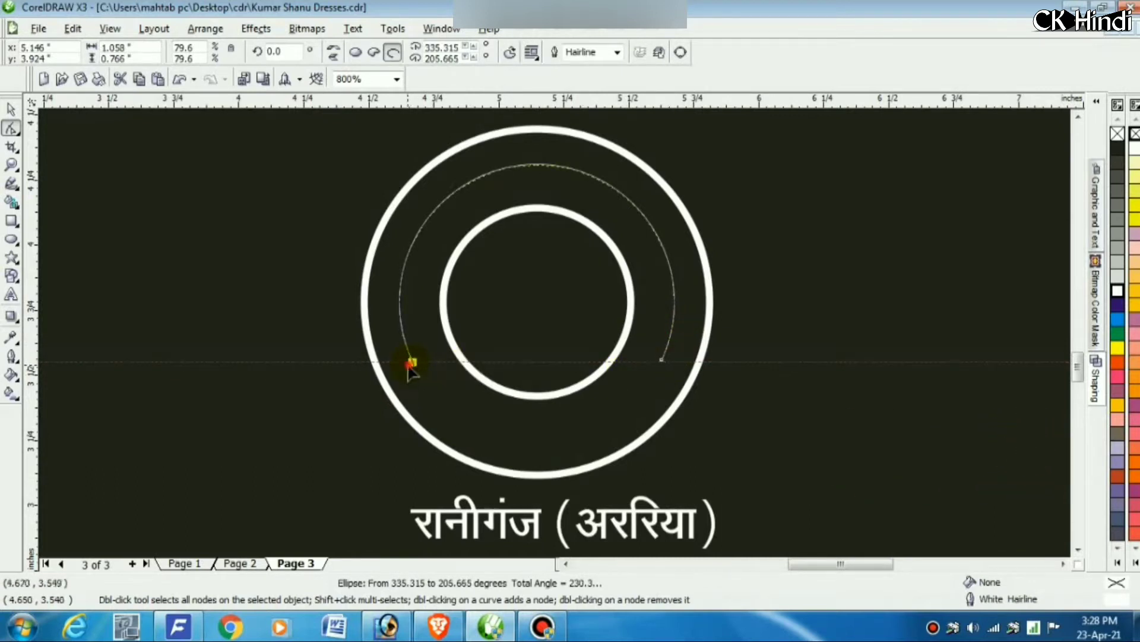
{"action": "left_click", "coordinate": [11, 109]}
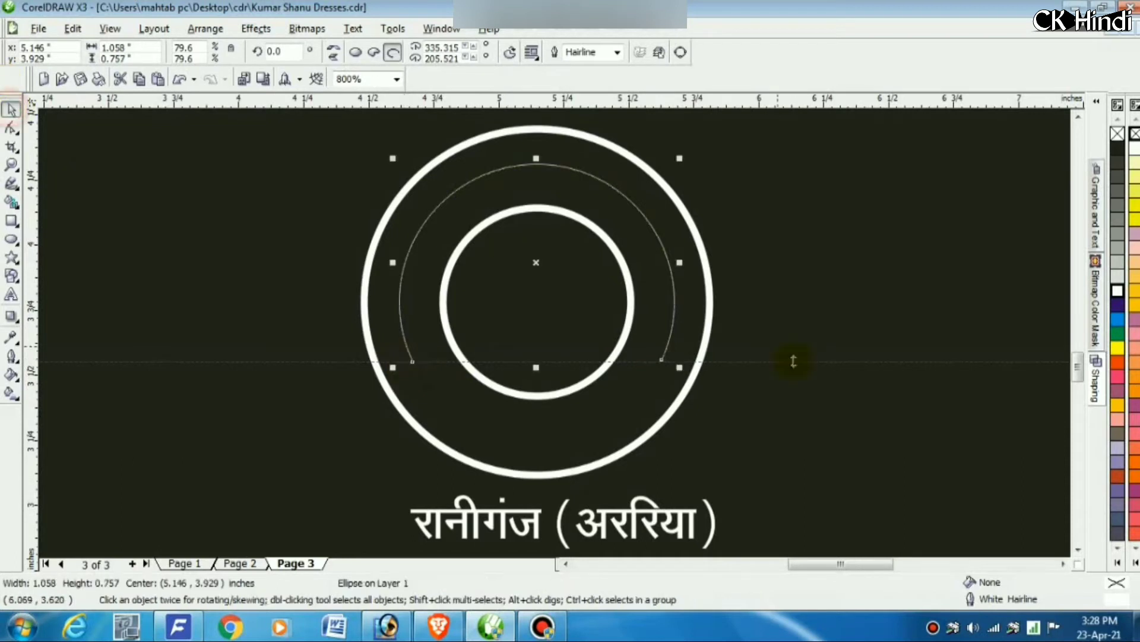
{"action": "left_click", "coordinate": [783, 362]}
{"action": "key", "text": "Delete"}
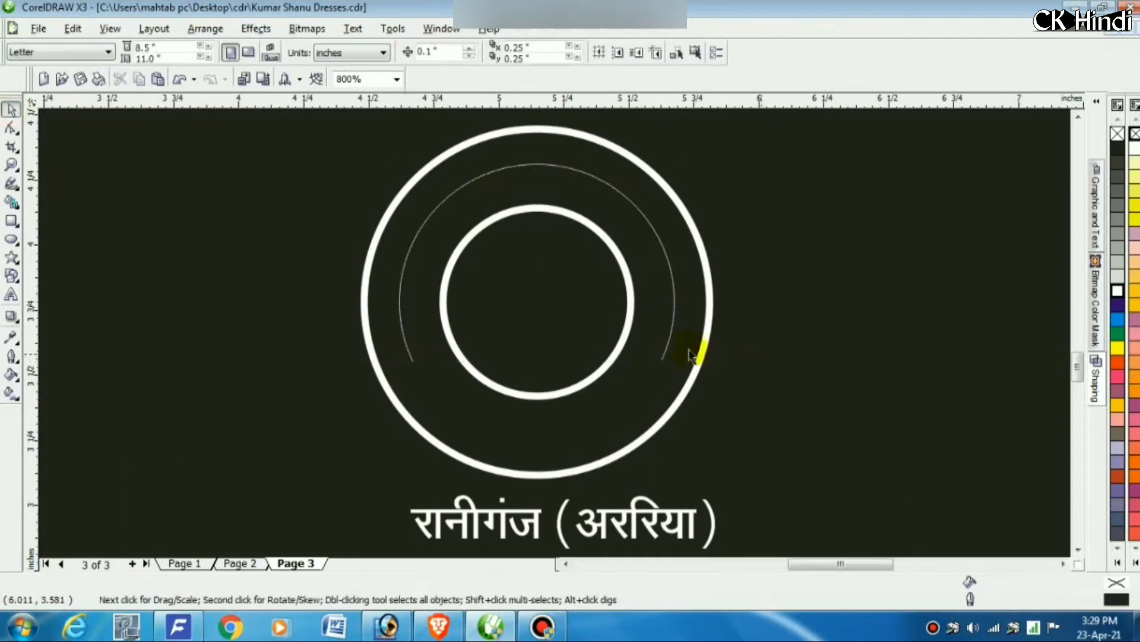
Place a spare copy of the shop-name text above the original and weld the original into a single curve.
{"action": "scroll", "coordinate": [650, 351], "scroll_direction": "down", "scroll_amount": 1}
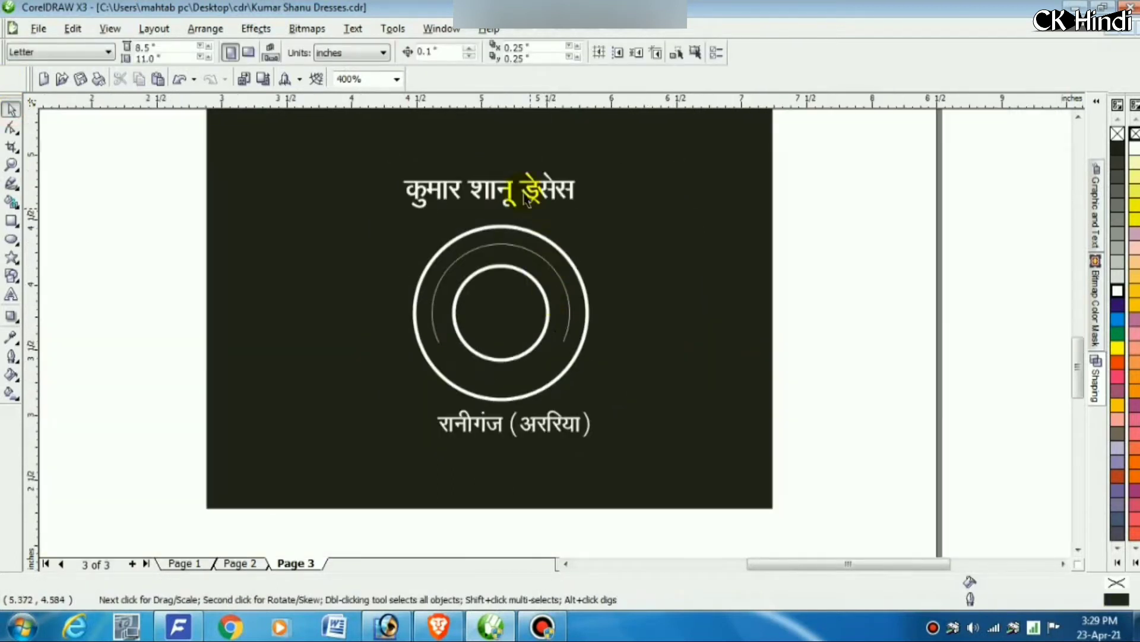
{"action": "left_click_drag", "start_coordinate": [510, 198], "coordinate": [415, 151]}
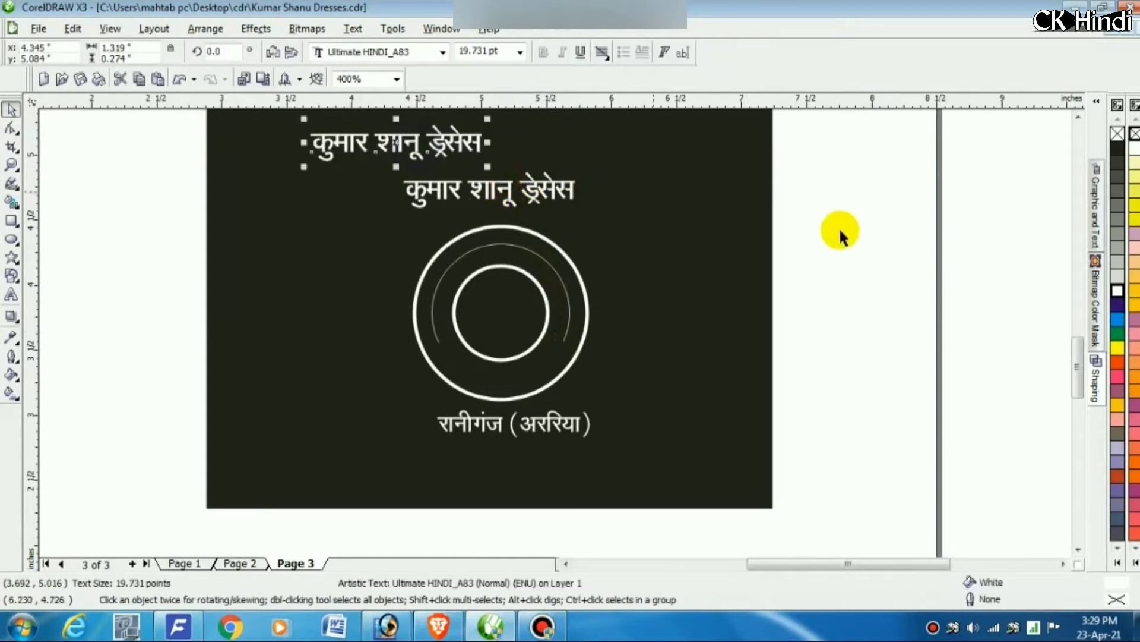
{"action": "scroll", "coordinate": [505, 190], "scroll_direction": "up", "scroll_amount": 1}
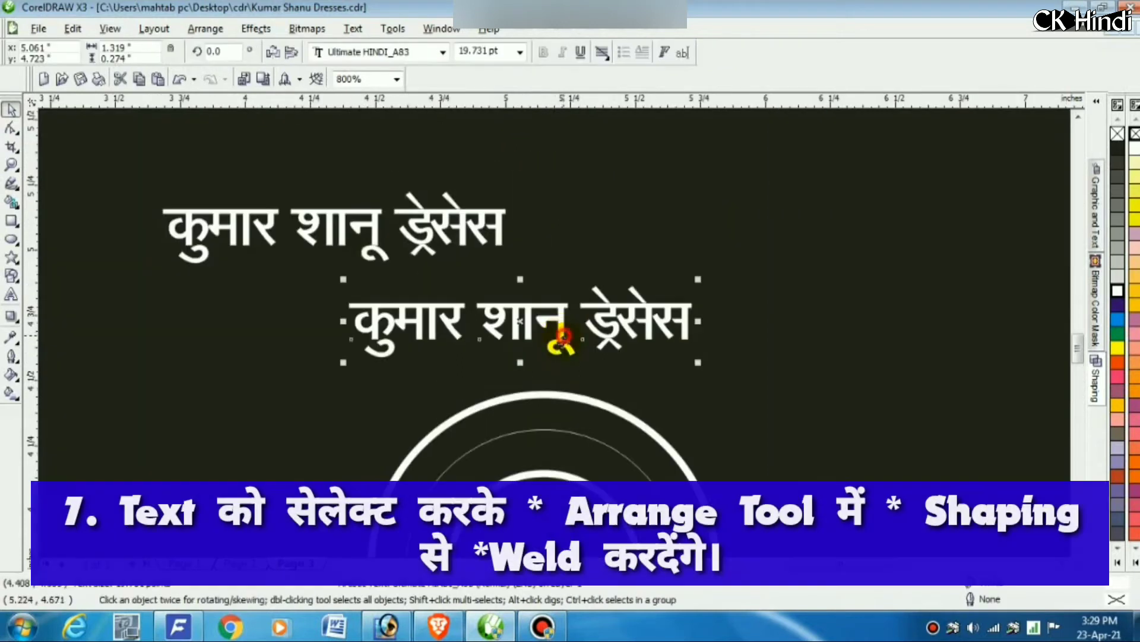
{"action": "left_click", "coordinate": [508, 201]}
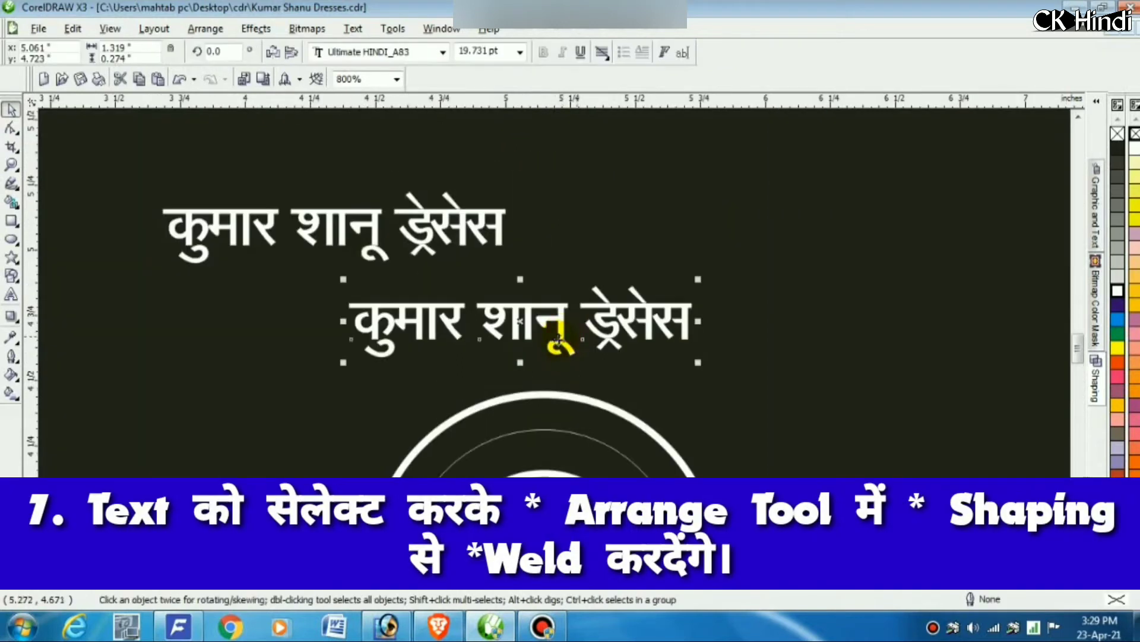
{"action": "left_click", "coordinate": [220, 27]}
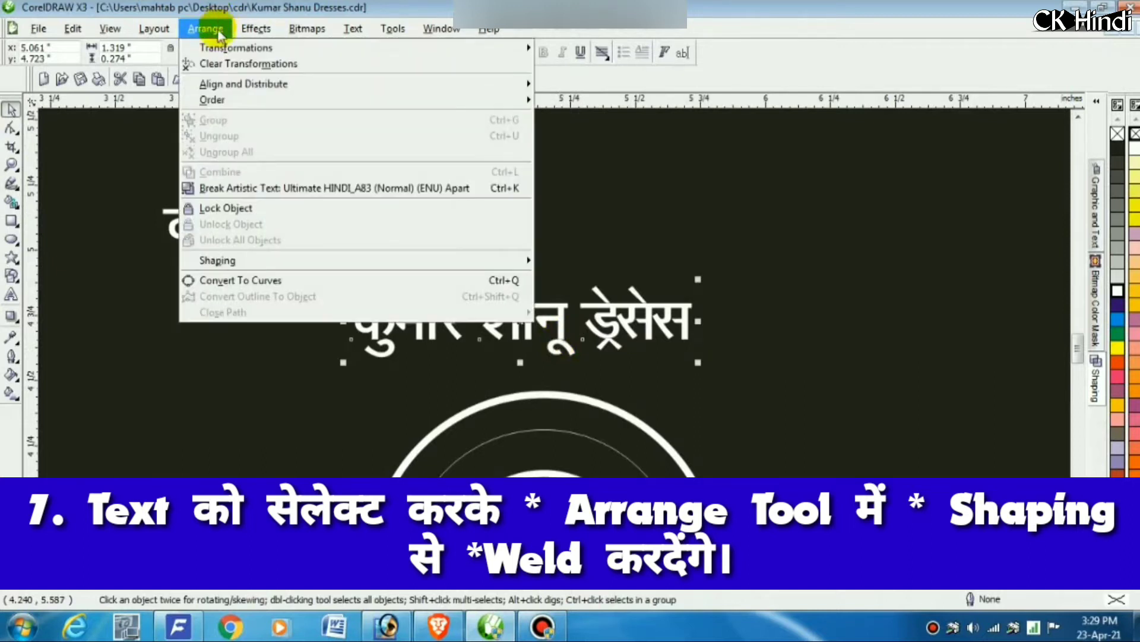
{"action": "mouse_move", "coordinate": [244, 265]}
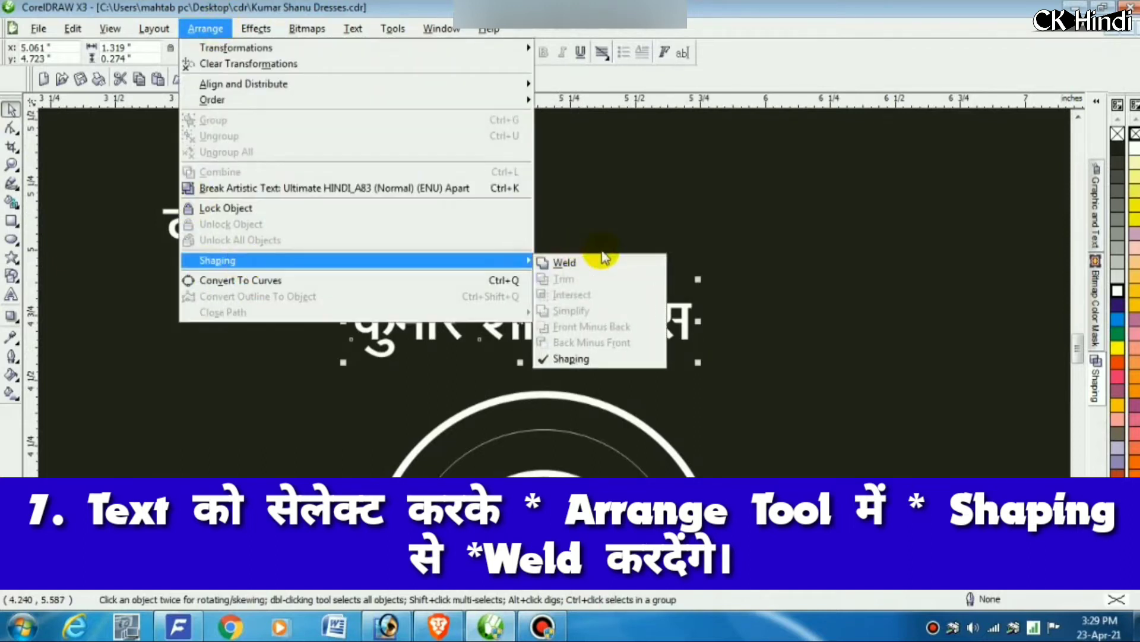
{"action": "left_click", "coordinate": [558, 267]}
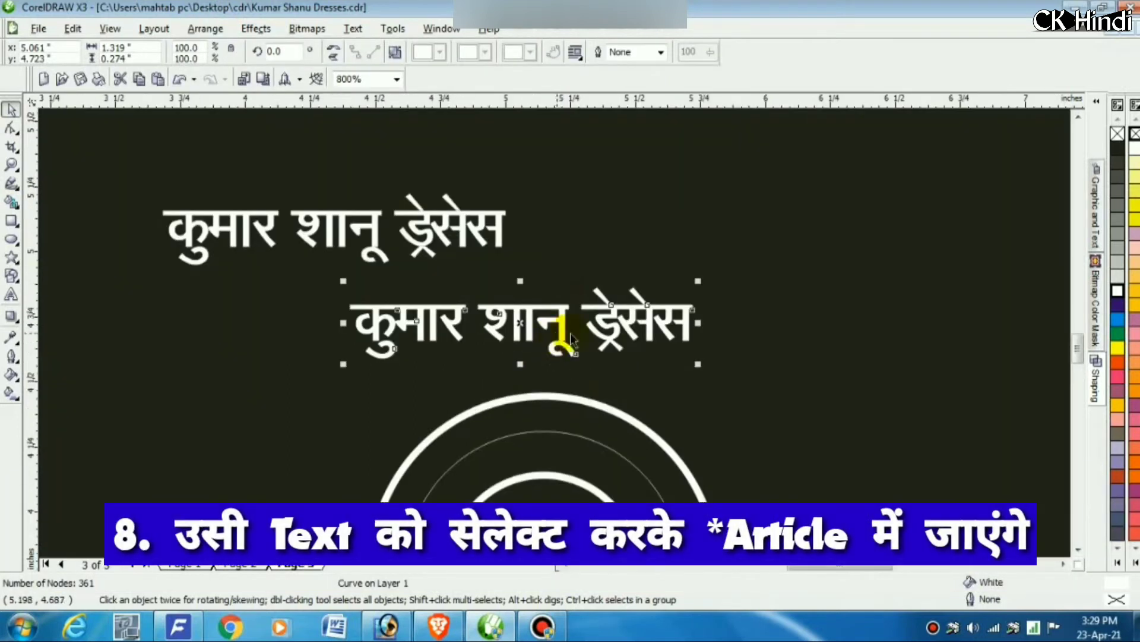
Save the welded shop name as an Artistic Media brush stroke named dfsdfd.
{"action": "left_click", "coordinate": [11, 186]}
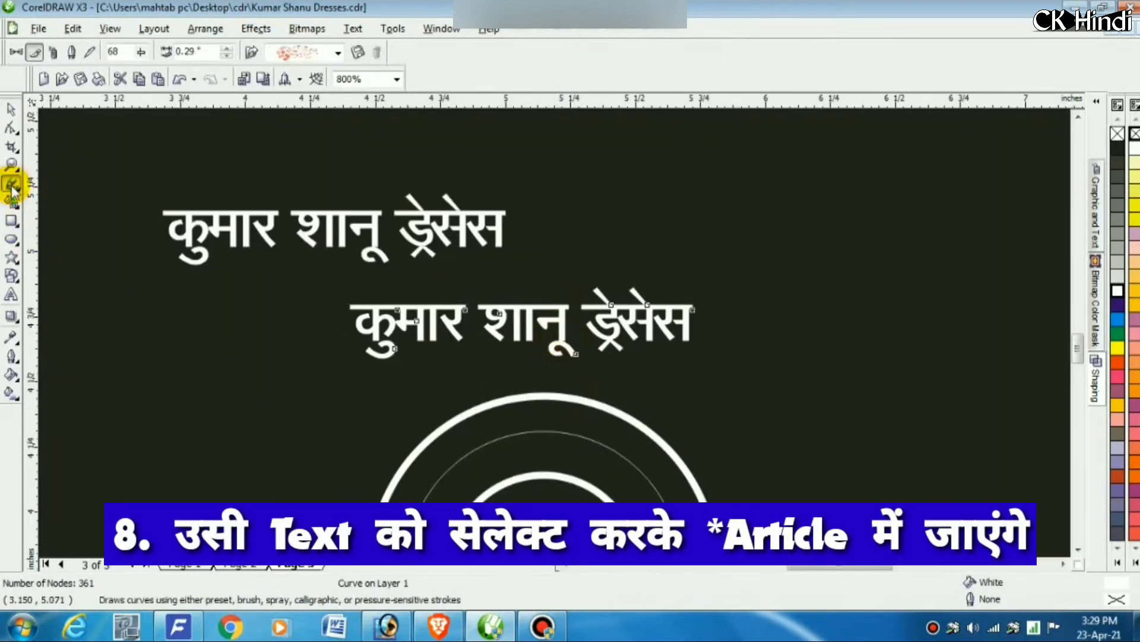
{"action": "left_click", "coordinate": [358, 52]}
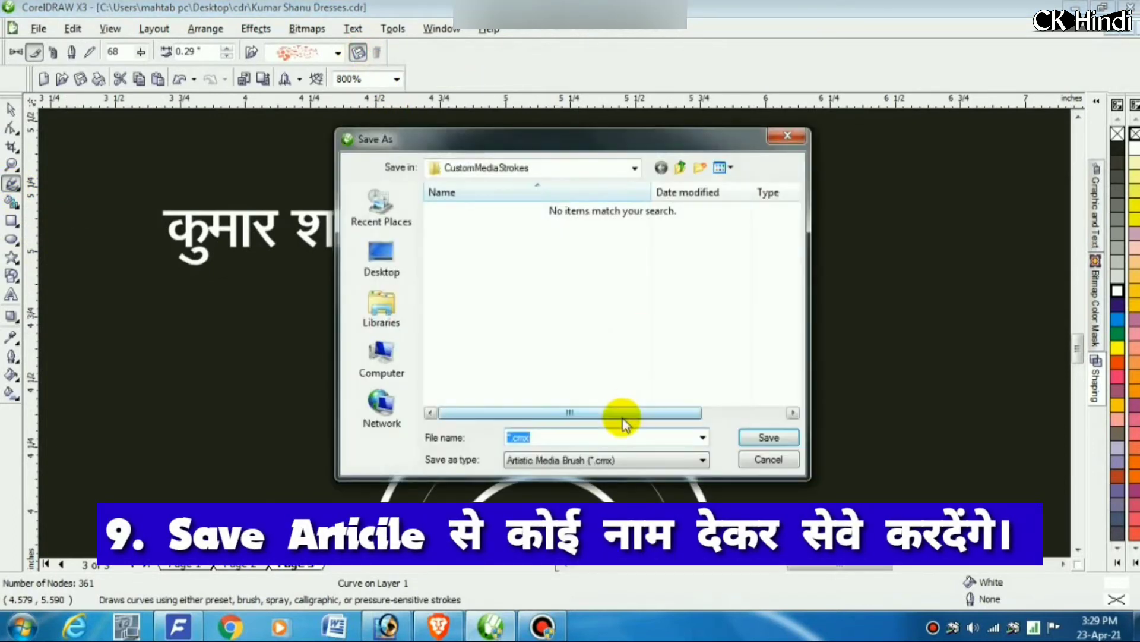
{"action": "type", "text": "dfsdfd"}
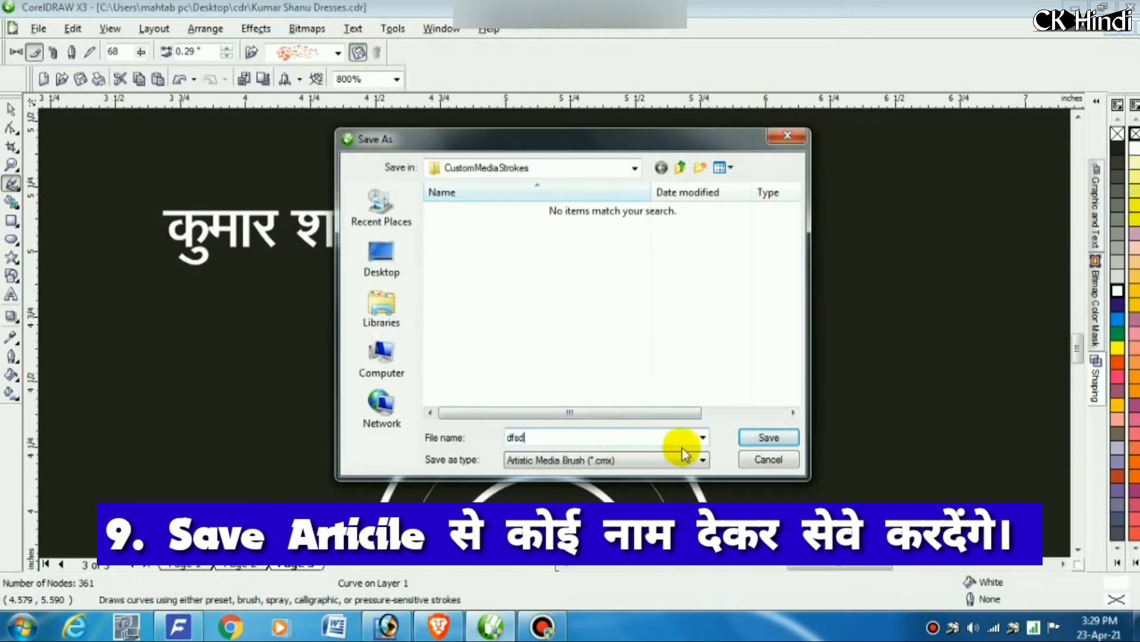
{"action": "left_click", "coordinate": [778, 437]}
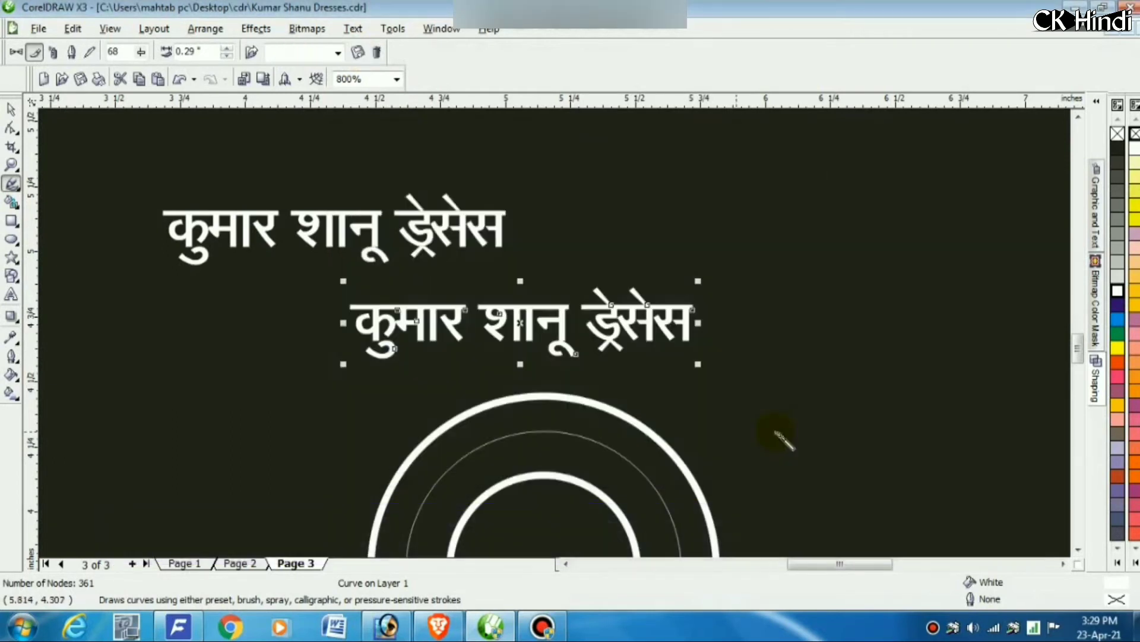
Apply the saved shop-name brush stroke to the hairline arc between the two circles using Artistic Media.
{"action": "left_click", "coordinate": [14, 113]}
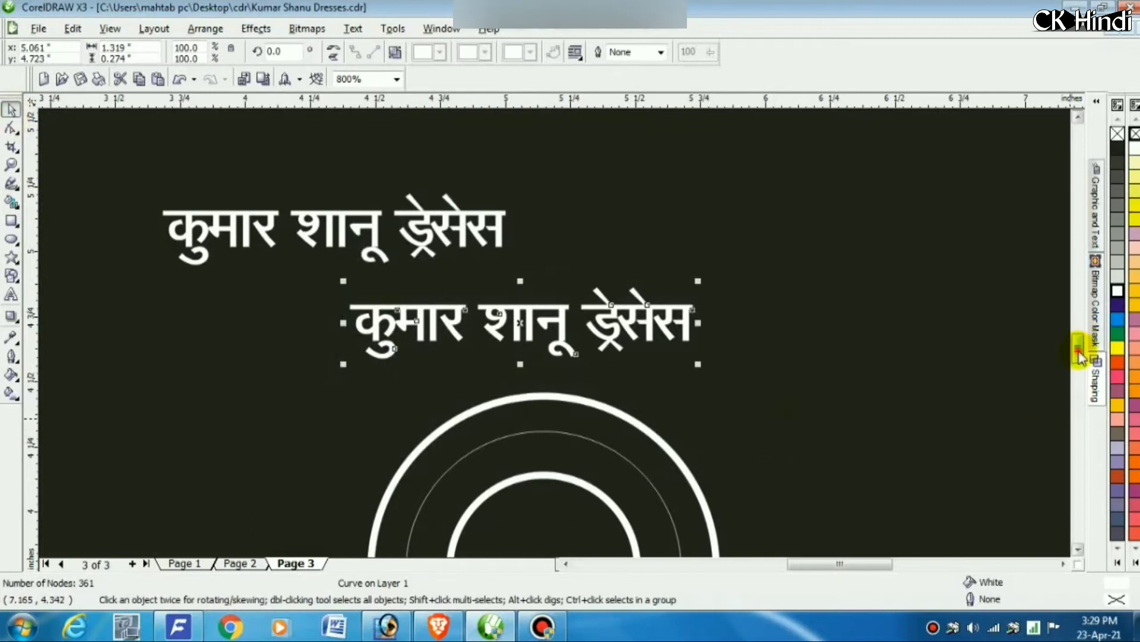
{"action": "left_click_drag", "start_coordinate": [1079, 331], "coordinate": [1079, 368]}
{"action": "left_click", "coordinate": [658, 421]}
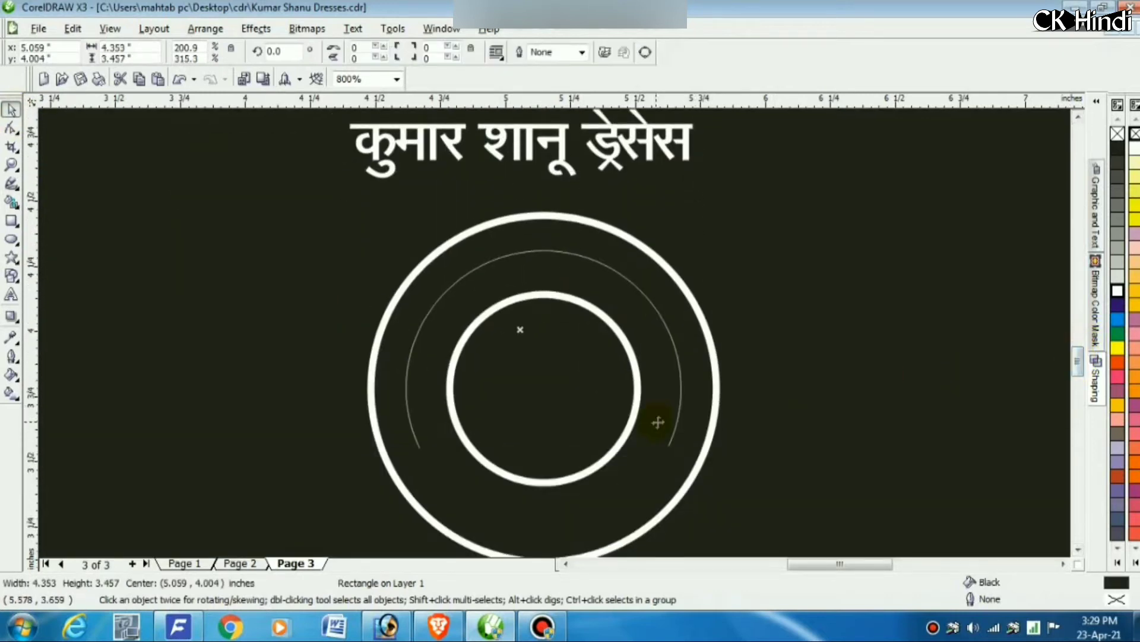
{"action": "left_click", "coordinate": [676, 438]}
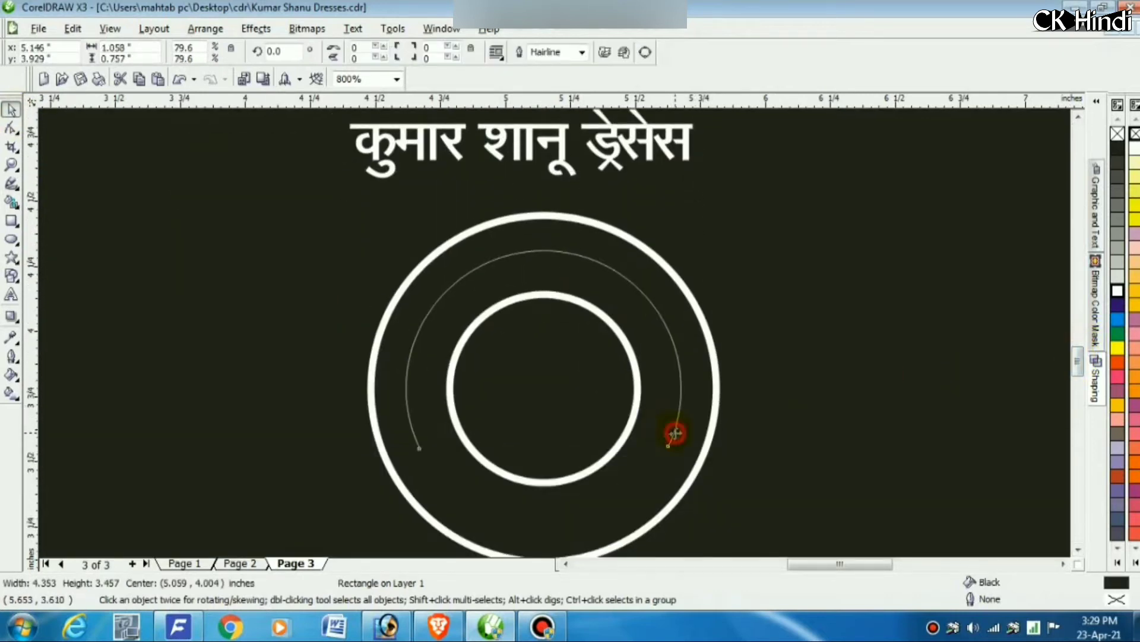
{"action": "left_click", "coordinate": [12, 184]}
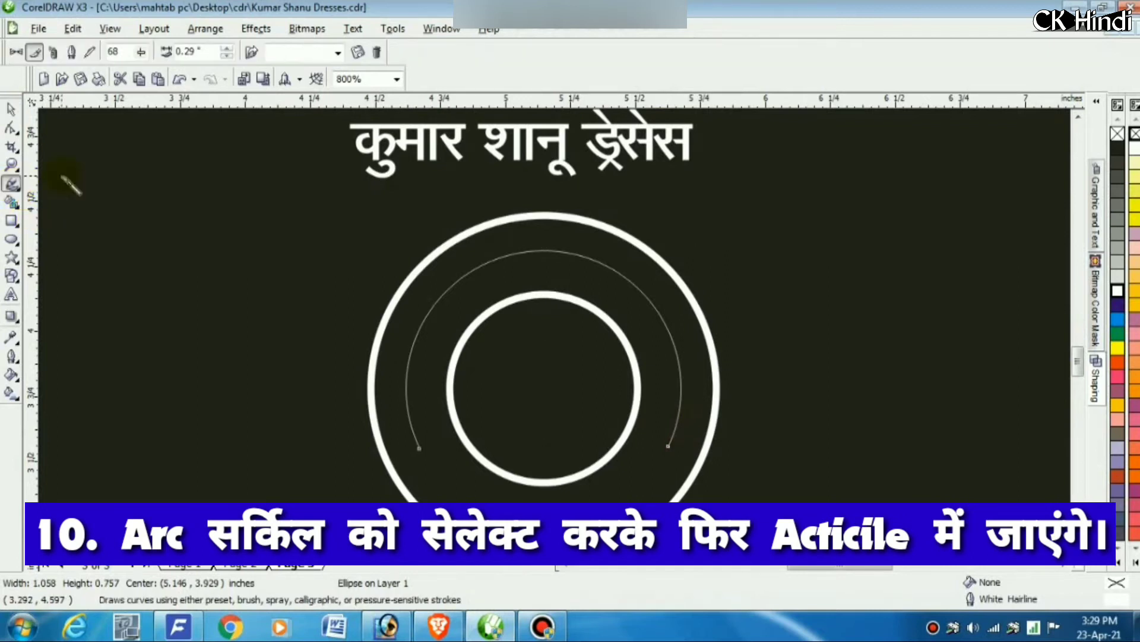
{"action": "left_click", "coordinate": [337, 52]}
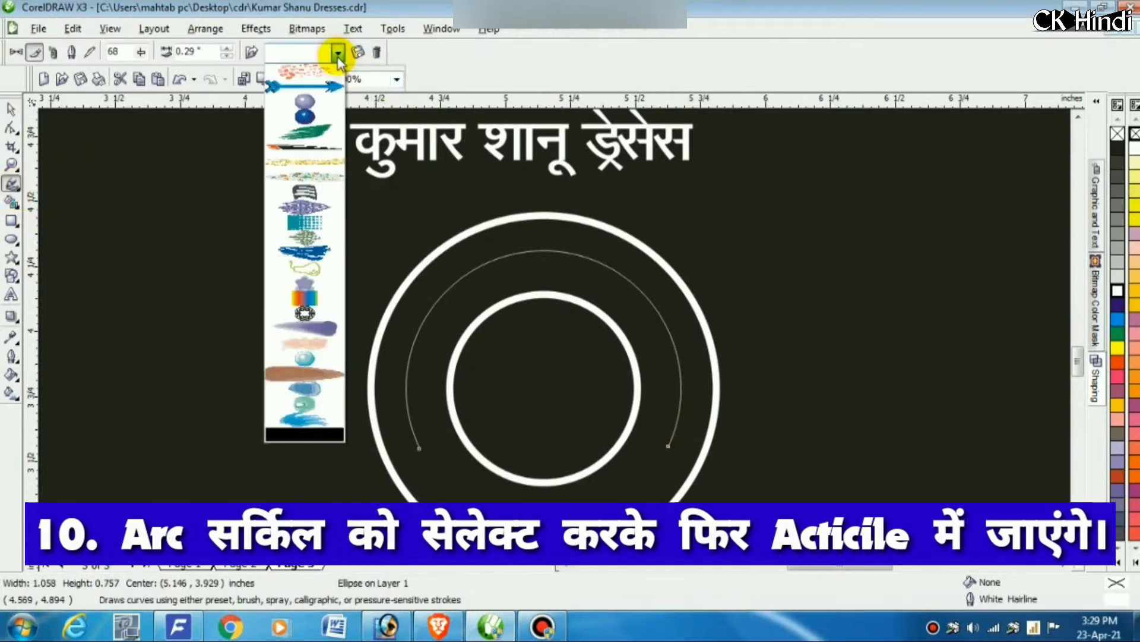
{"action": "left_click", "coordinate": [316, 437]}
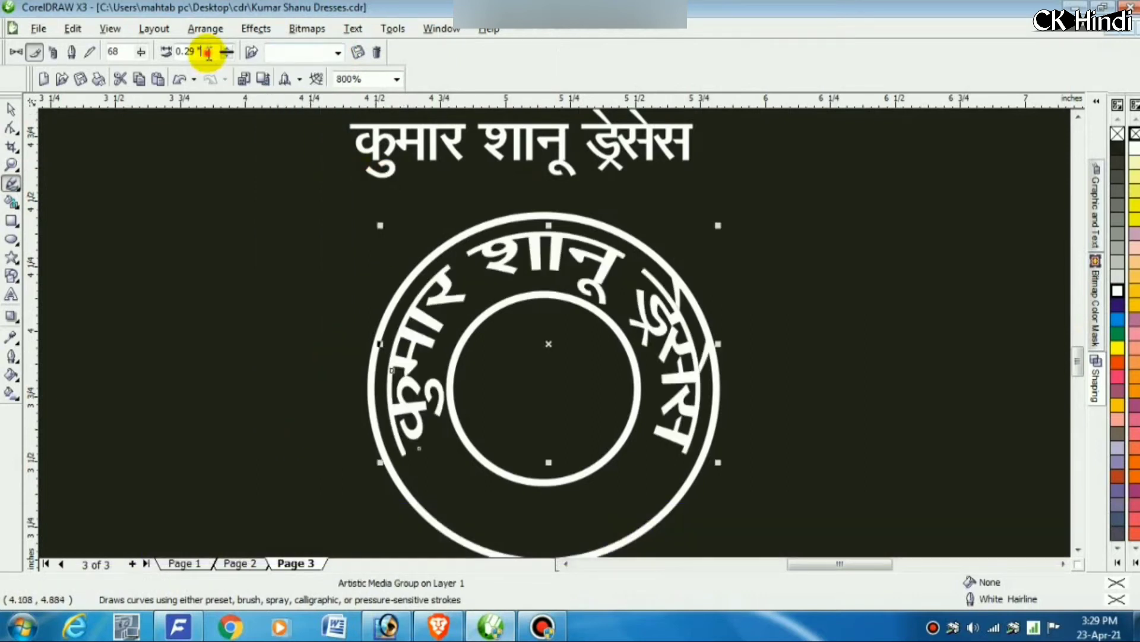
Try Artistic Media stroke widths of 0.24, 0.29 and 0.34 inches on the curved shop name.
{"action": "left_click", "coordinate": [227, 57]}
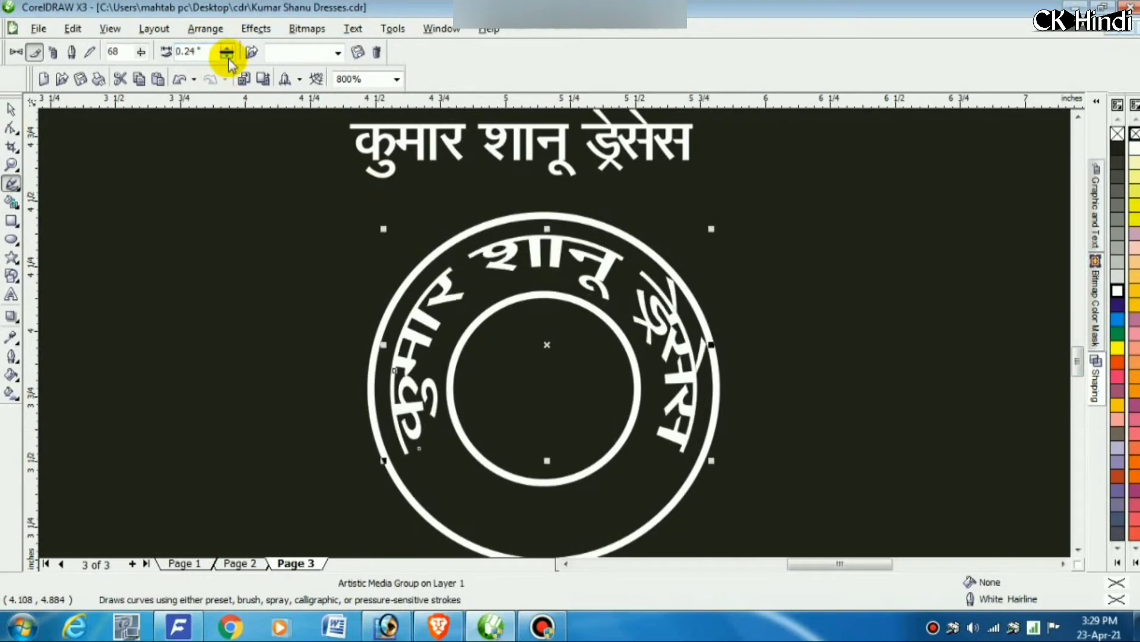
{"action": "left_click", "coordinate": [228, 53]}
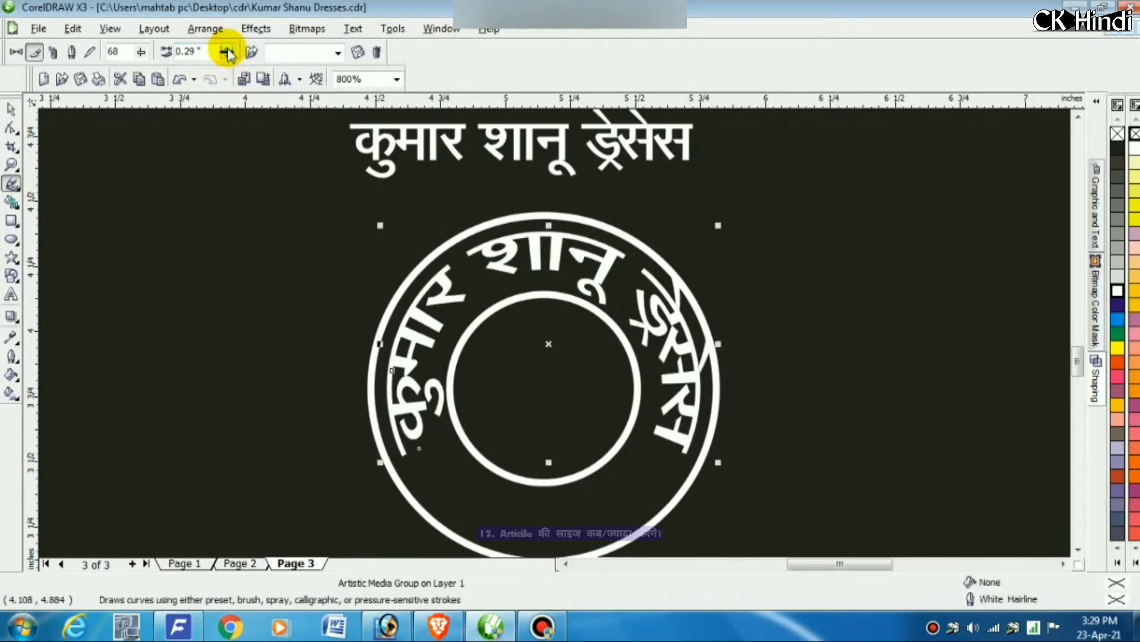
{"action": "left_click", "coordinate": [227, 53]}
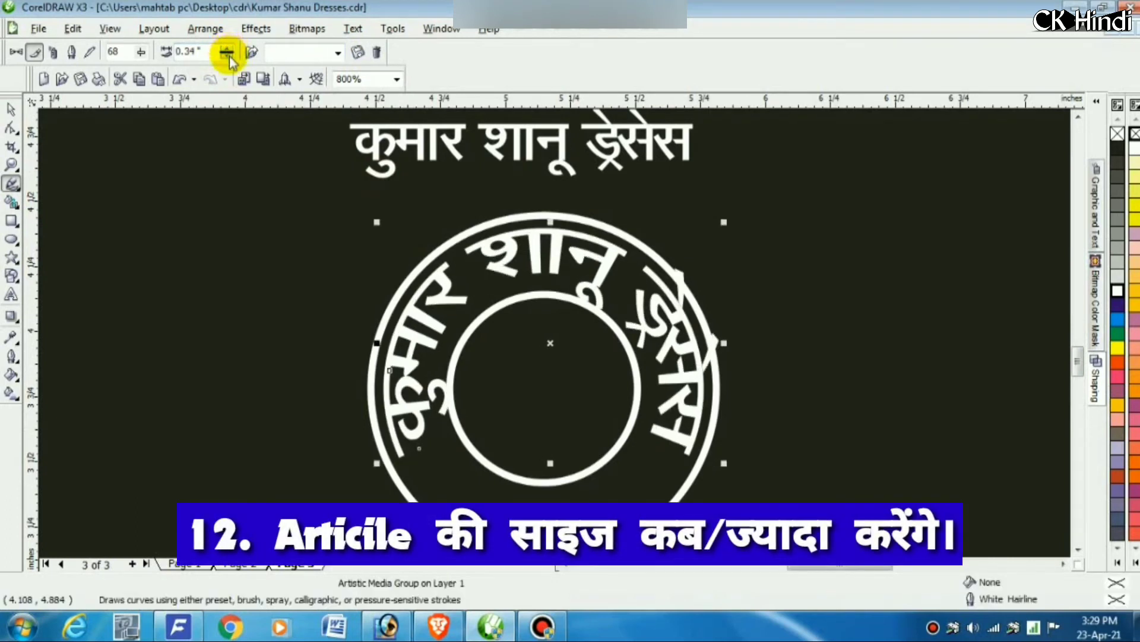
{"action": "left_click", "coordinate": [228, 56]}
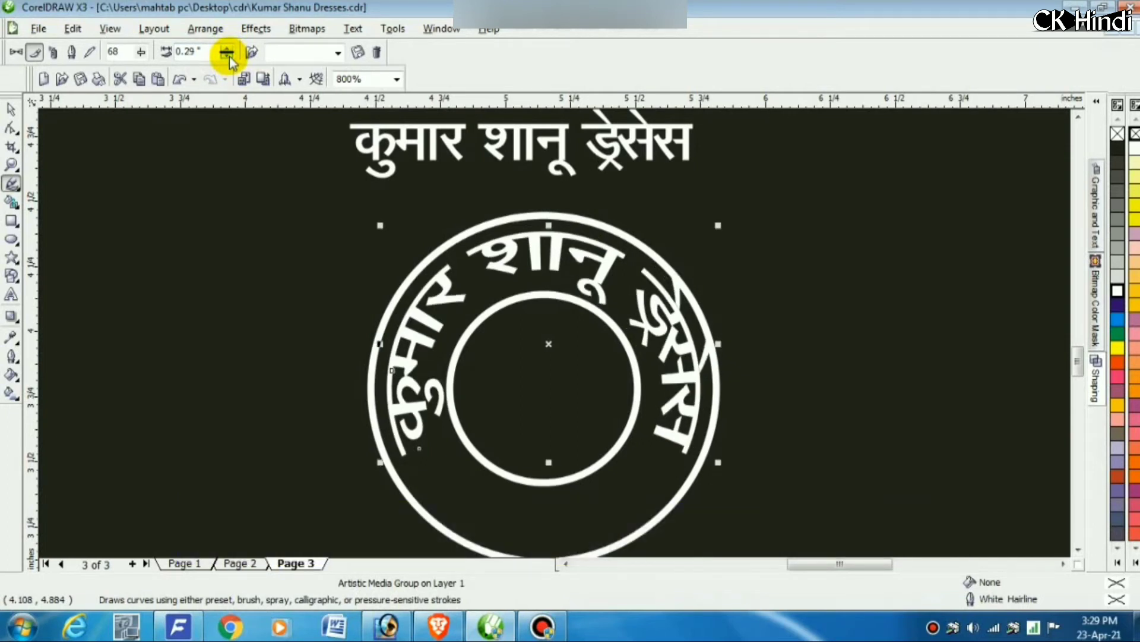
Nudge the curved shop name slightly left within the ring and shrink it slightly about its centre.
{"action": "left_click", "coordinate": [12, 108]}
{"action": "left_click", "coordinate": [659, 330]}
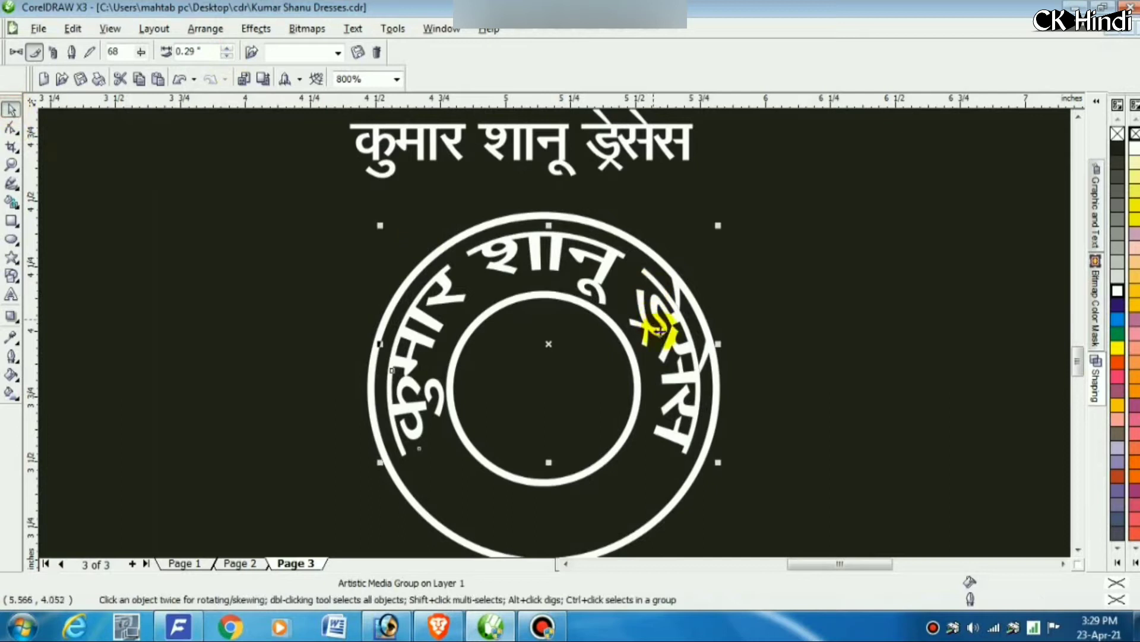
{"action": "scroll", "coordinate": [662, 345], "scroll_direction": "up", "scroll_amount": 1}
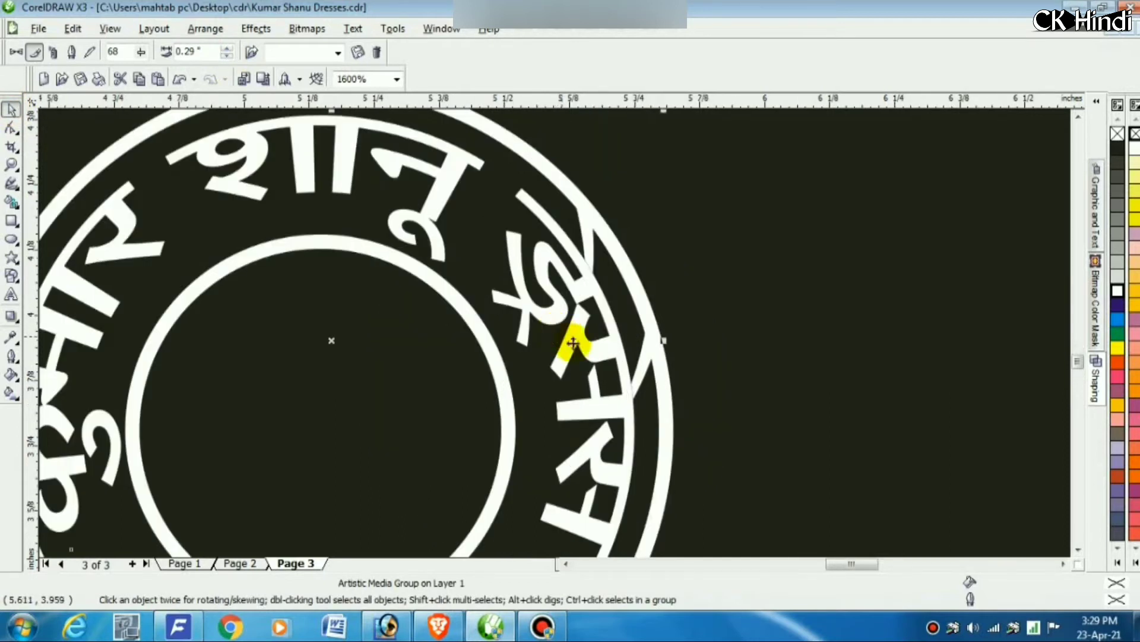
{"action": "left_click_drag", "start_coordinate": [573, 343], "coordinate": [562, 346]}
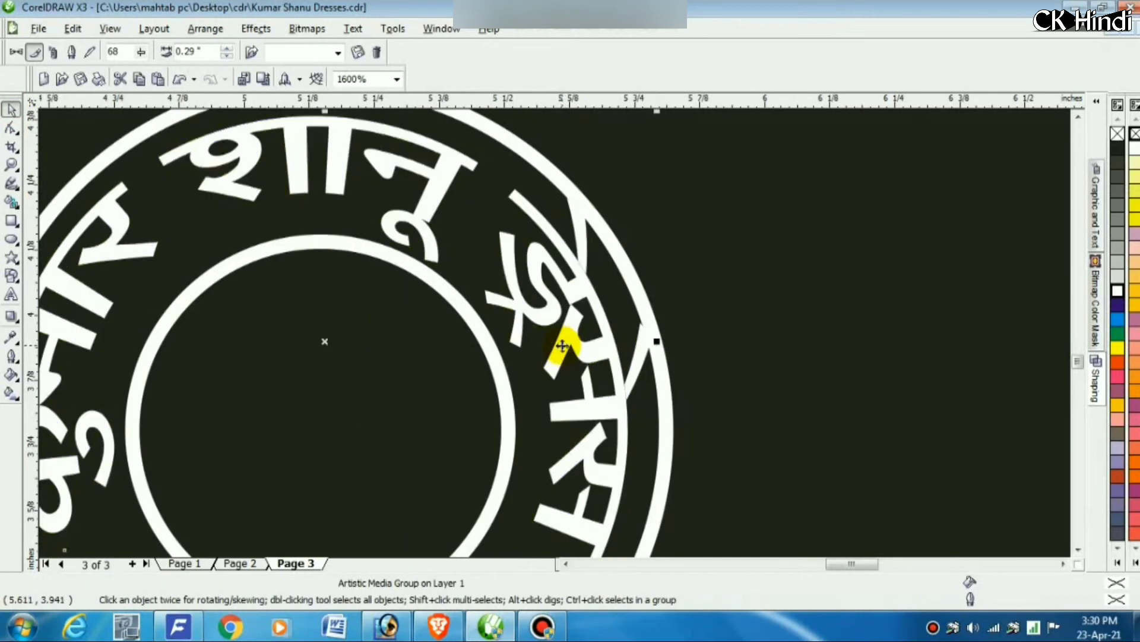
{"action": "scroll", "coordinate": [562, 346], "scroll_direction": "down", "scroll_amount": 1}
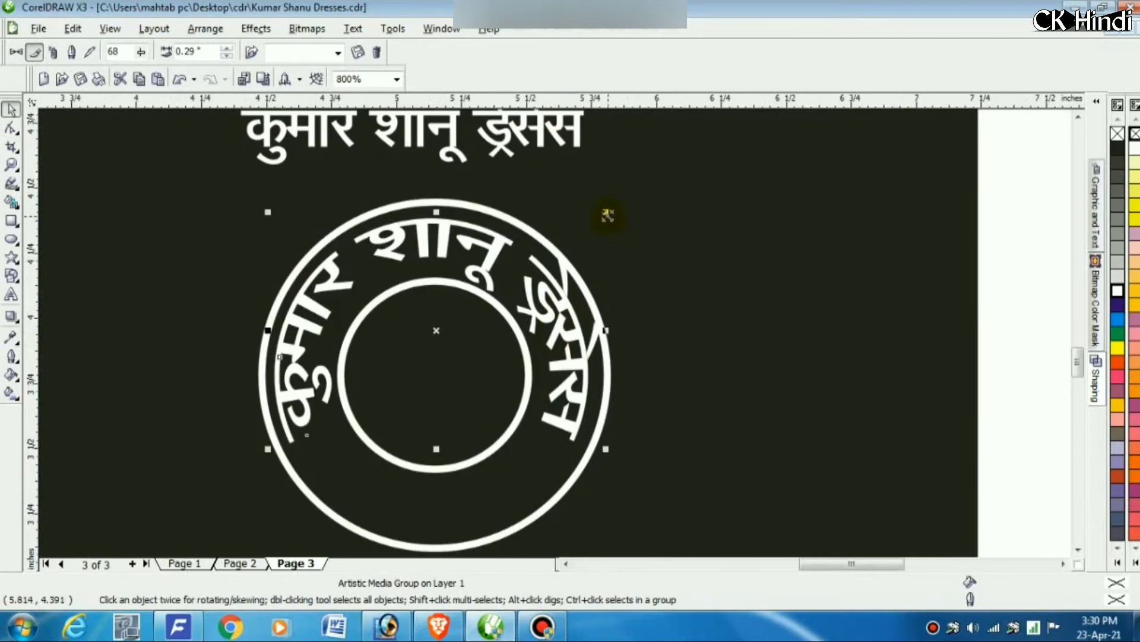
{"action": "left_click_drag", "start_coordinate": [606, 213], "coordinate": [601, 217]}
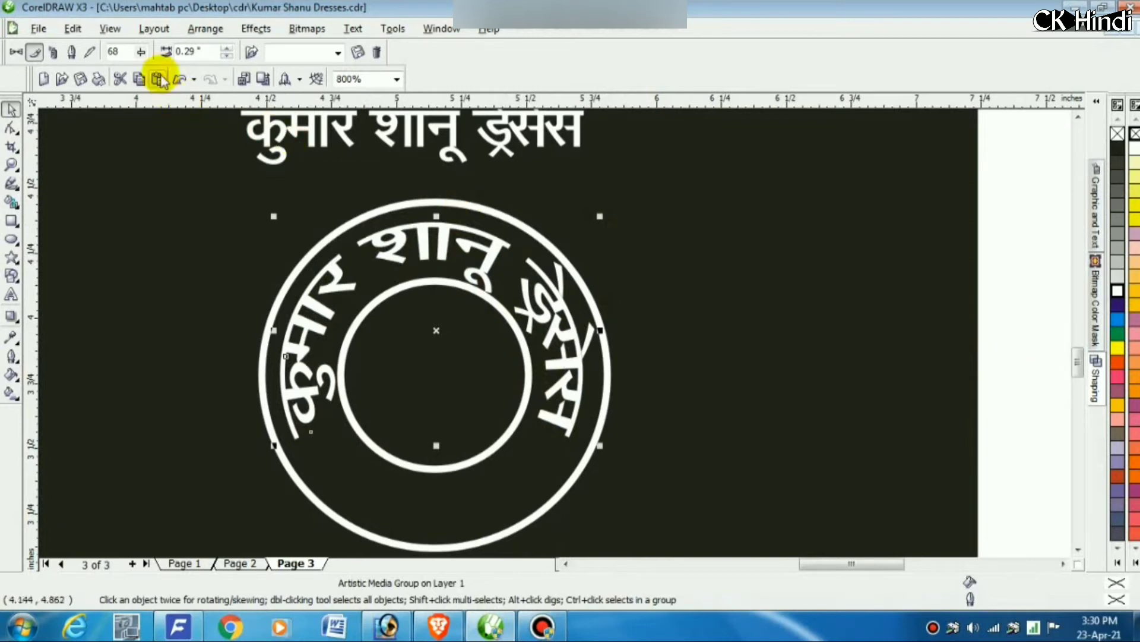
Set the curved shop name's stroke width to 0.34 inches and shrink the lettering slightly about its centre.
{"action": "left_click", "coordinate": [200, 53]}
{"action": "key", "text": "Return"}
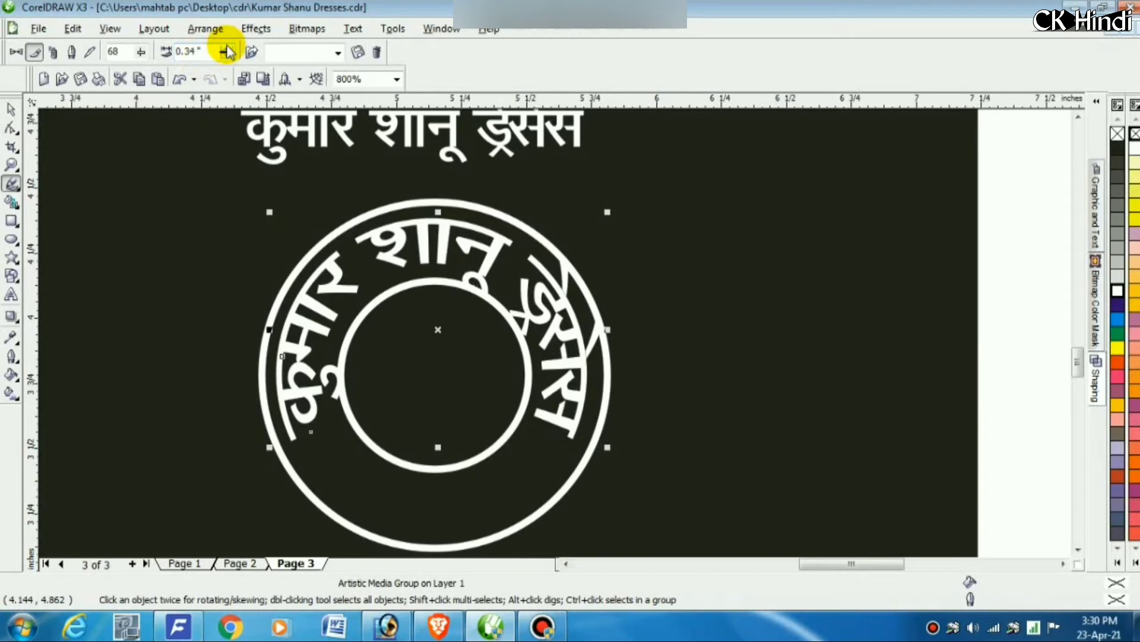
{"action": "left_click", "coordinate": [11, 109]}
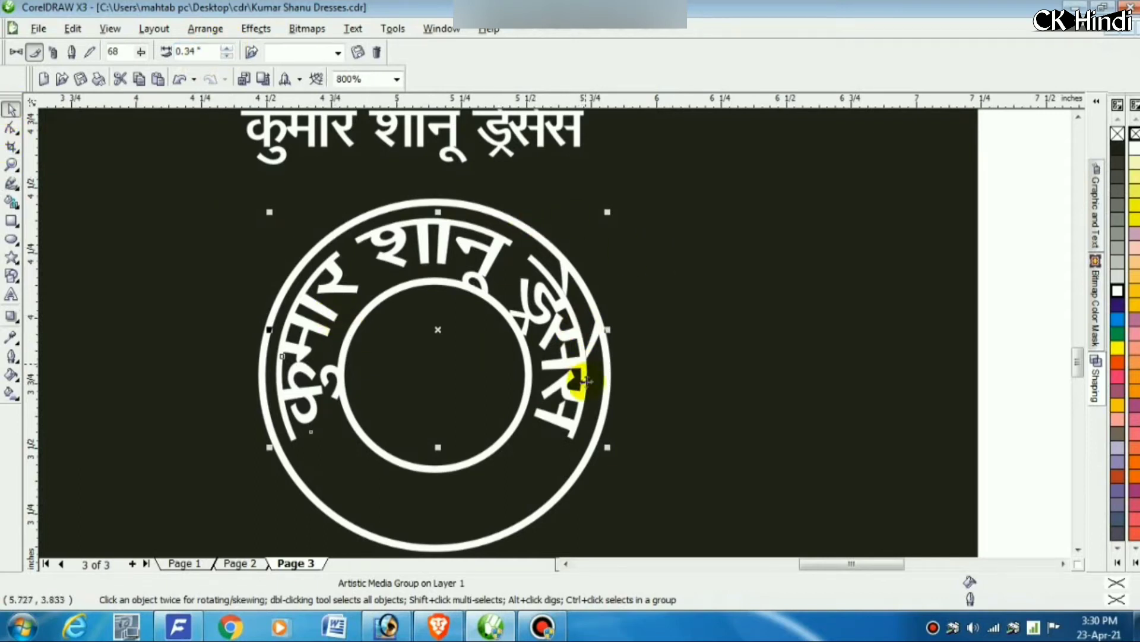
{"action": "mouse_move", "coordinate": [611, 450]}
{"action": "left_mouse_down"}
{"action": "mouse_move", "coordinate": [598, 441]}
{"action": "mouse_move", "coordinate": [603, 452]}
{"action": "left_mouse_up"}
{"action": "key", "text": "ctrl+z"}
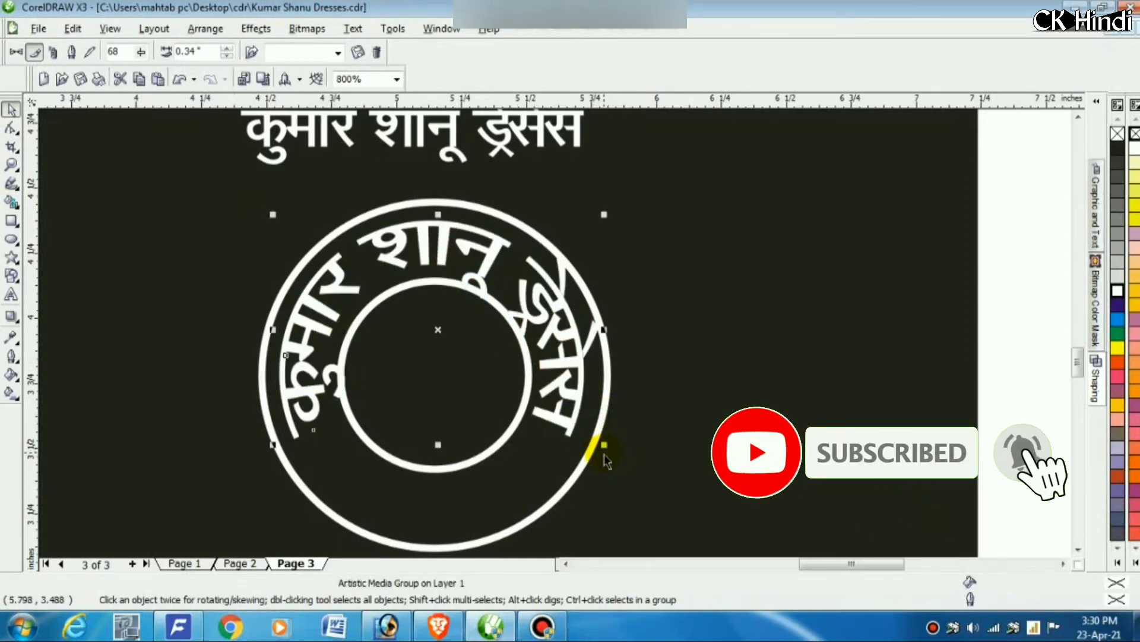
Align the curved shop name horizontally to the centre of the circles.
{"action": "left_click", "coordinate": [572, 481], "text": "shift"}
{"action": "key", "text": "c"}
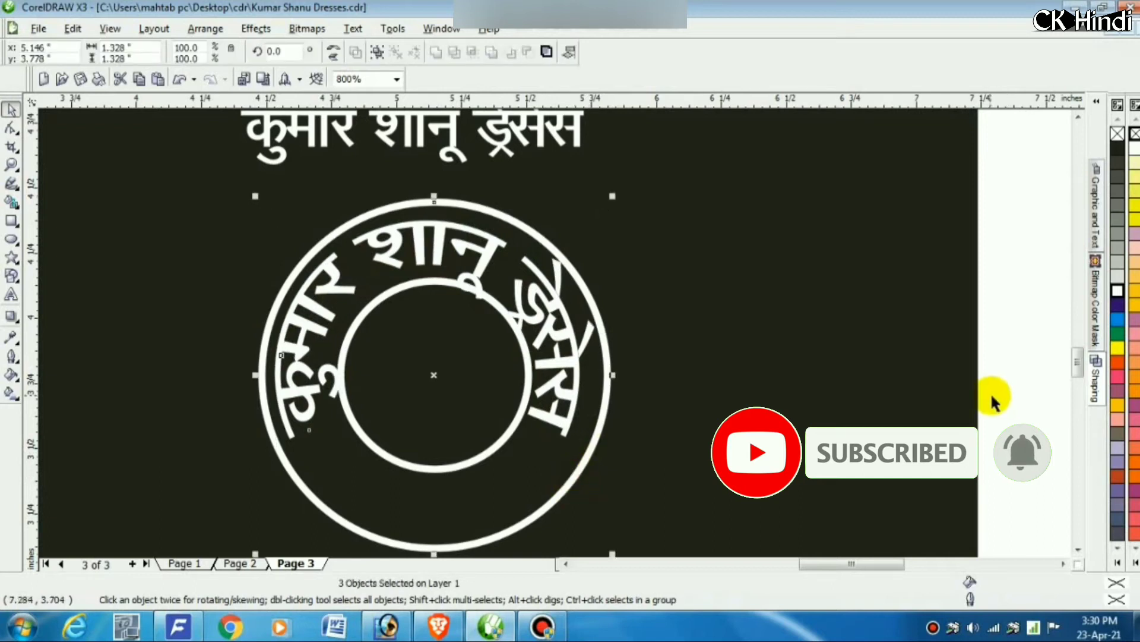
{"action": "left_click", "coordinate": [999, 401]}
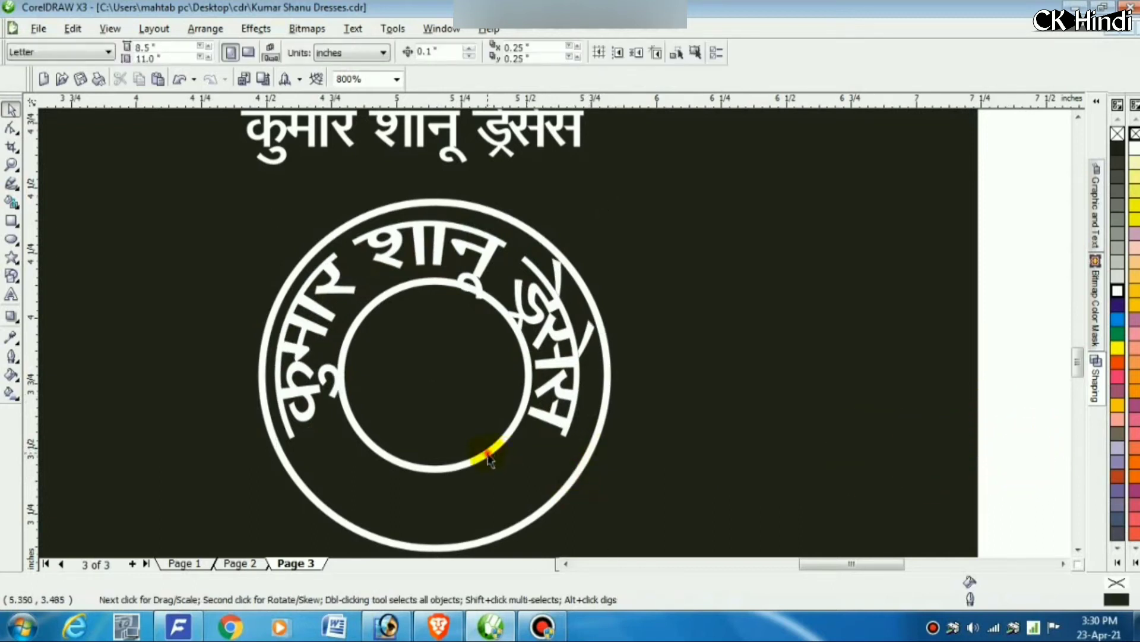
Shrink the inner circle slightly about its centre to clear the curved lettering.
{"action": "left_click", "coordinate": [492, 461]}
{"action": "left_click_drag", "start_coordinate": [534, 476], "coordinate": [523, 464]}
{"action": "left_click", "coordinate": [1003, 414]}
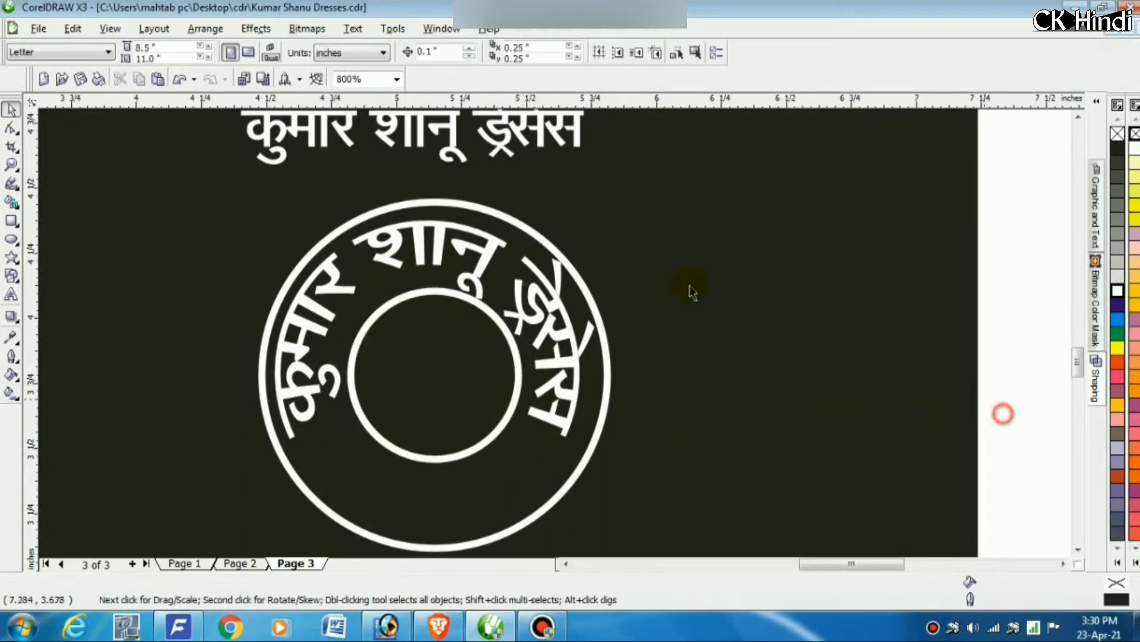
Weld the place-name text into a single curve and position it just below the outer circle.
{"action": "scroll", "coordinate": [538, 253], "scroll_direction": "down", "scroll_amount": 1}
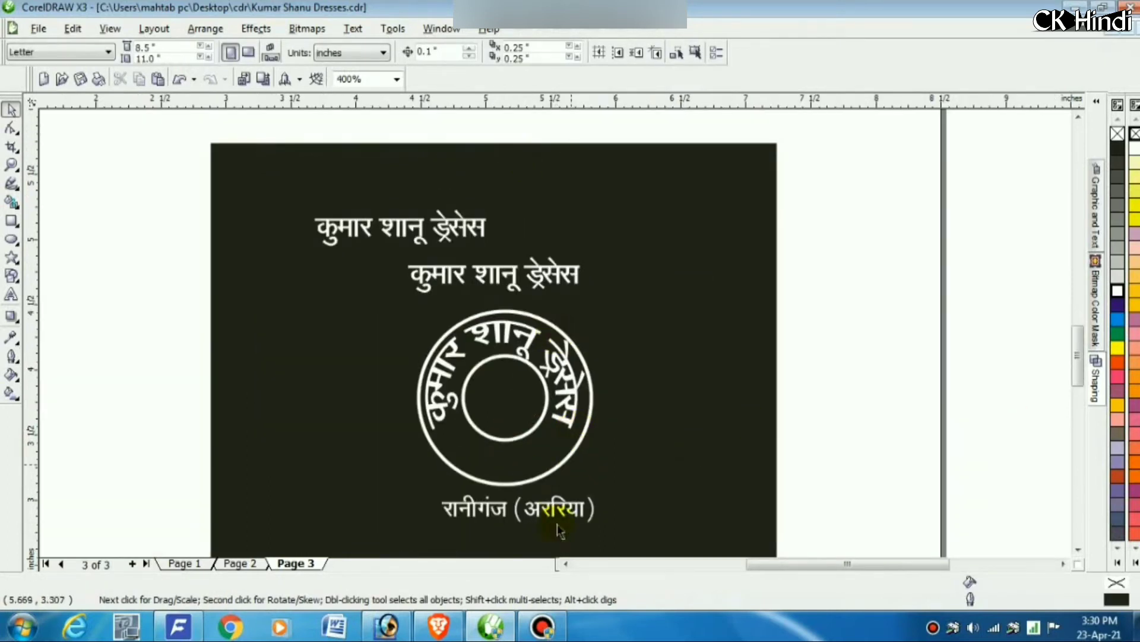
{"action": "left_click_drag", "start_coordinate": [548, 513], "coordinate": [634, 499]}
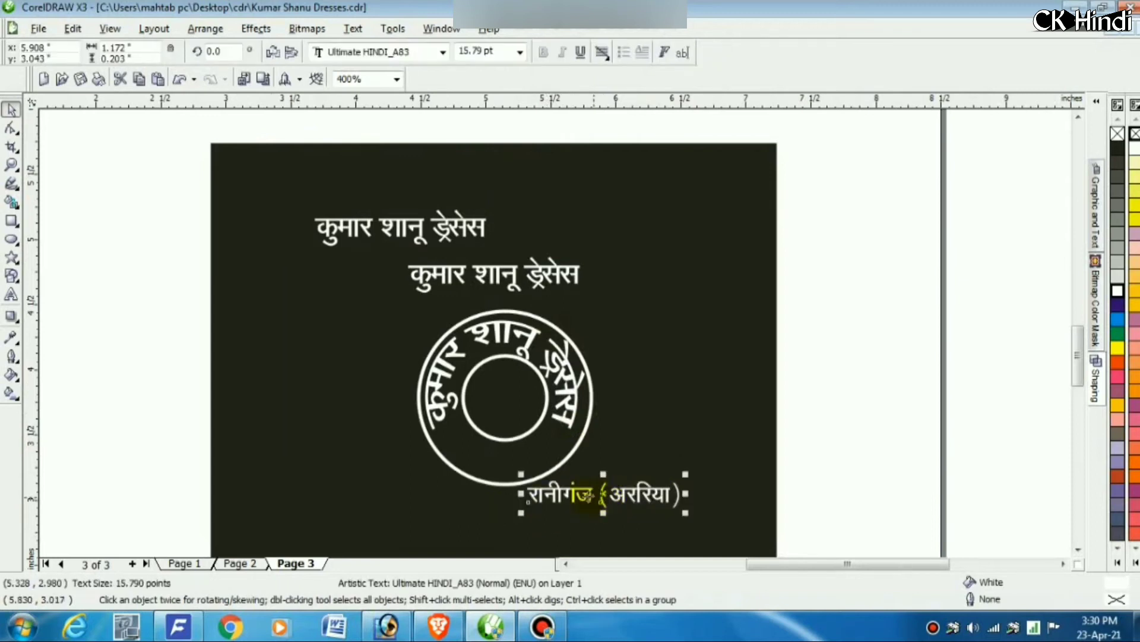
{"action": "scroll", "coordinate": [591, 492], "scroll_direction": "up", "scroll_amount": 1}
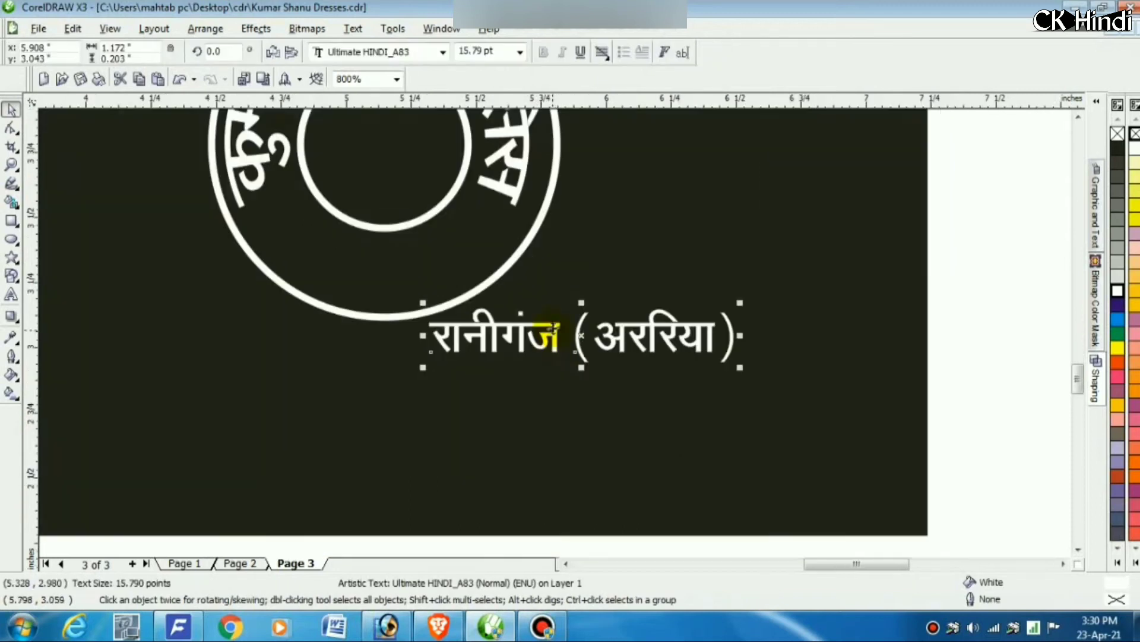
{"action": "left_click", "coordinate": [260, 29]}
{"action": "mouse_move", "coordinate": [206, 30]}
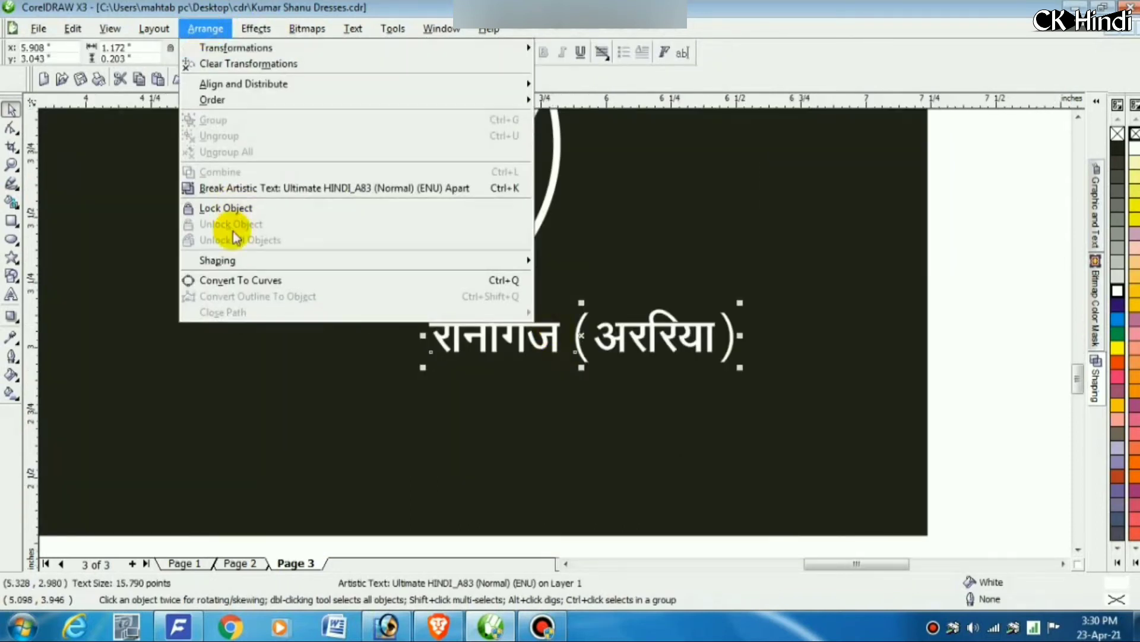
{"action": "mouse_move", "coordinate": [266, 261]}
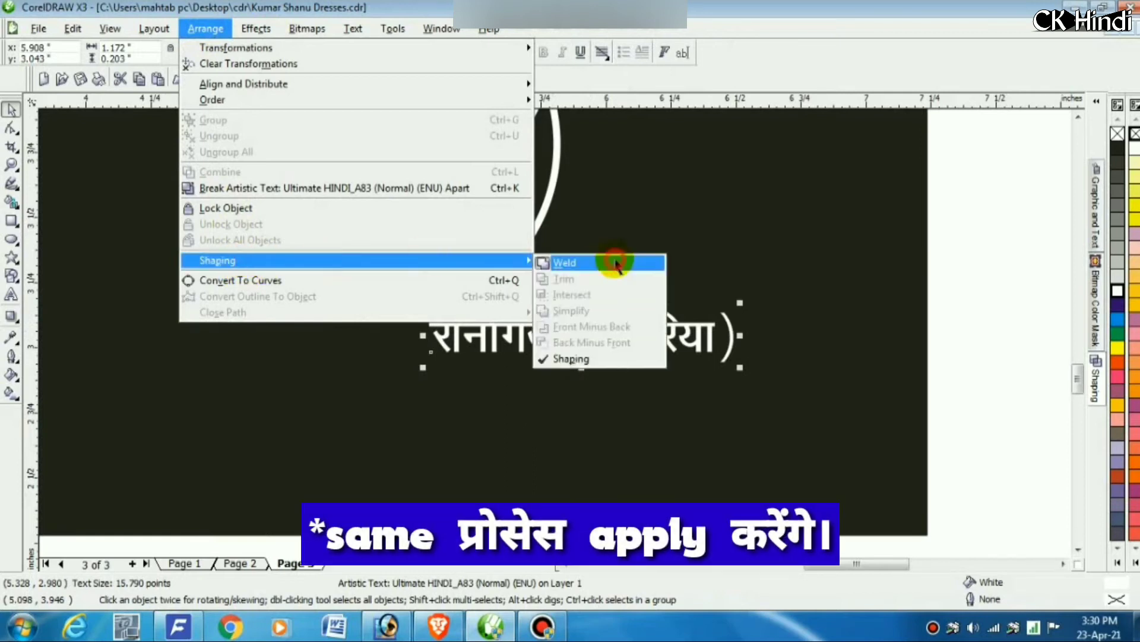
{"action": "left_click", "coordinate": [616, 264]}
{"action": "left_click_drag", "start_coordinate": [582, 355], "coordinate": [446, 396]}
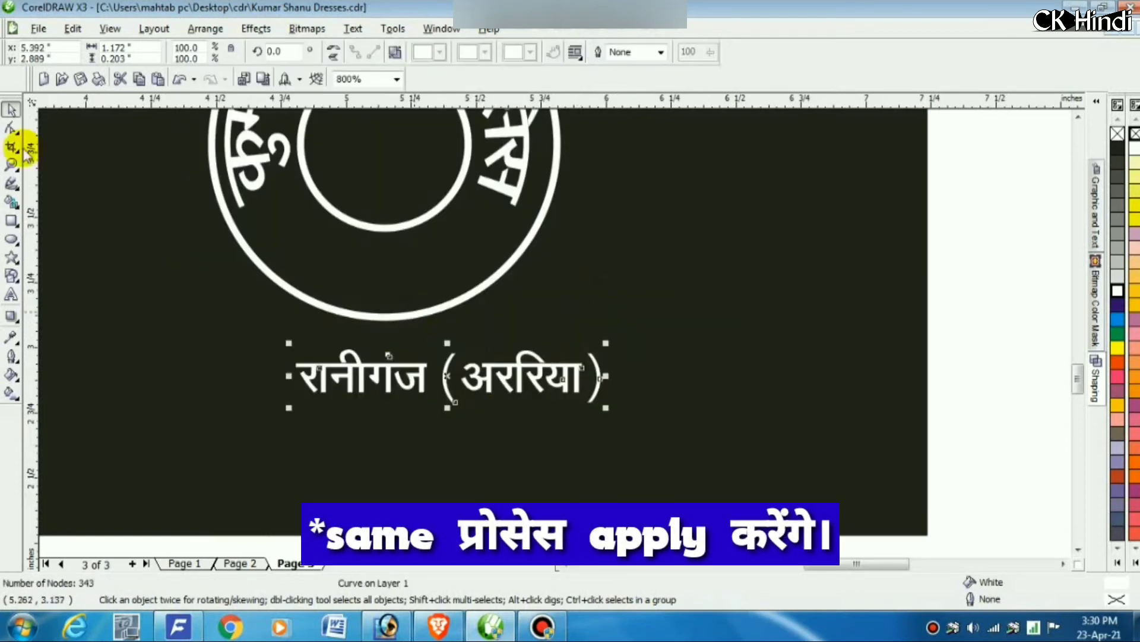
Save the welded place name as an Artistic Media brush stroke named fdfsadf.
{"action": "left_click", "coordinate": [11, 184]}
{"action": "left_click", "coordinate": [357, 52]}
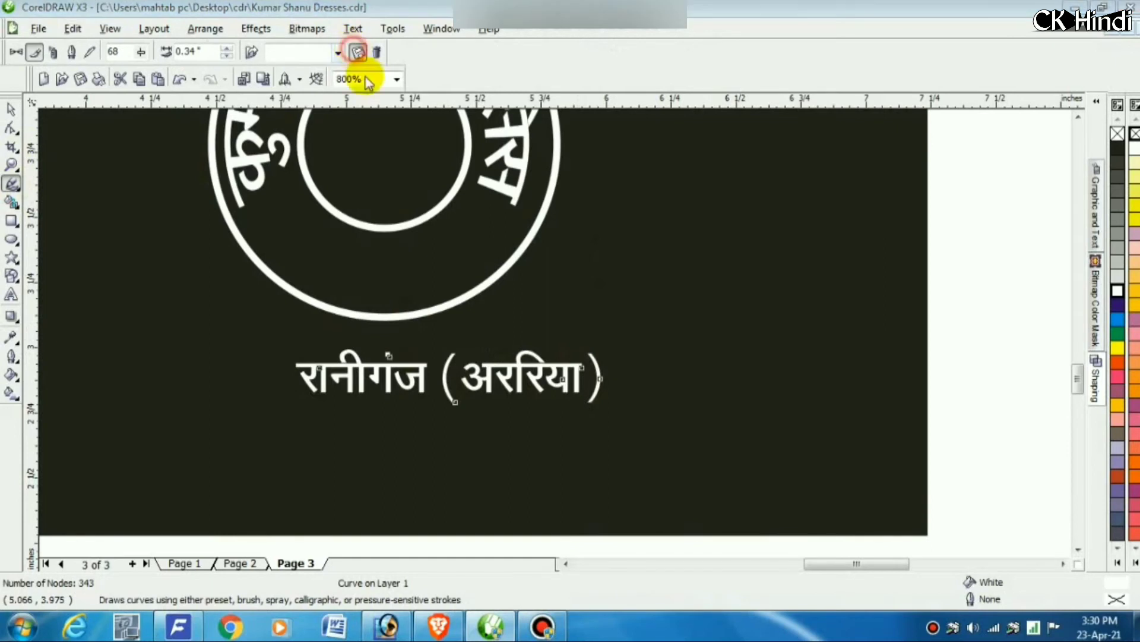
{"action": "type", "text": "dfsdf"}
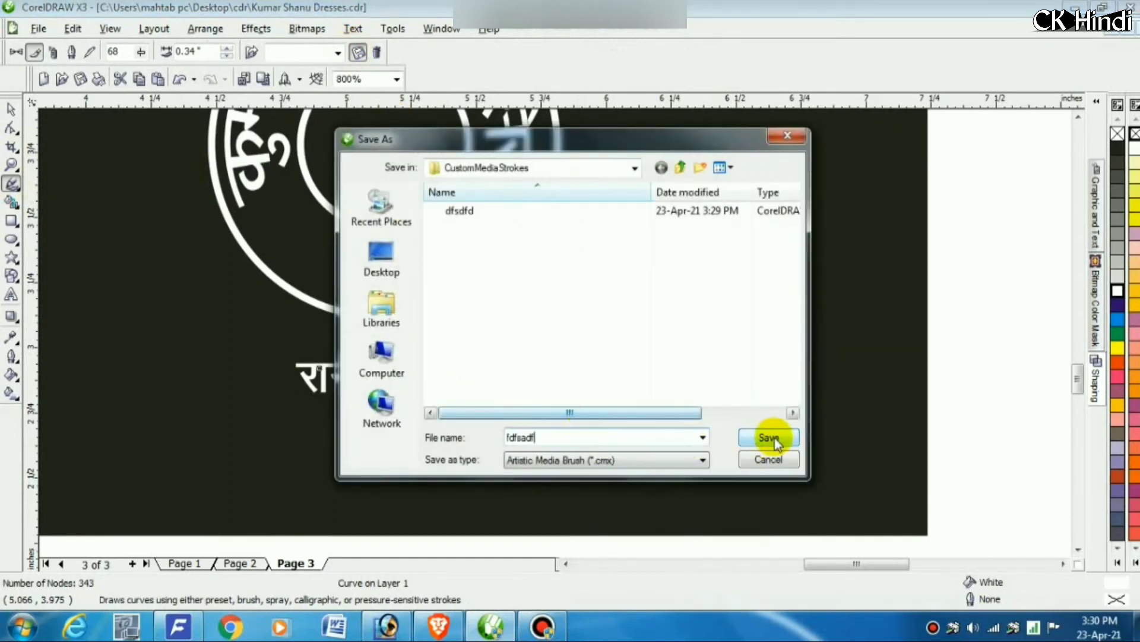
{"action": "left_click", "coordinate": [770, 437]}
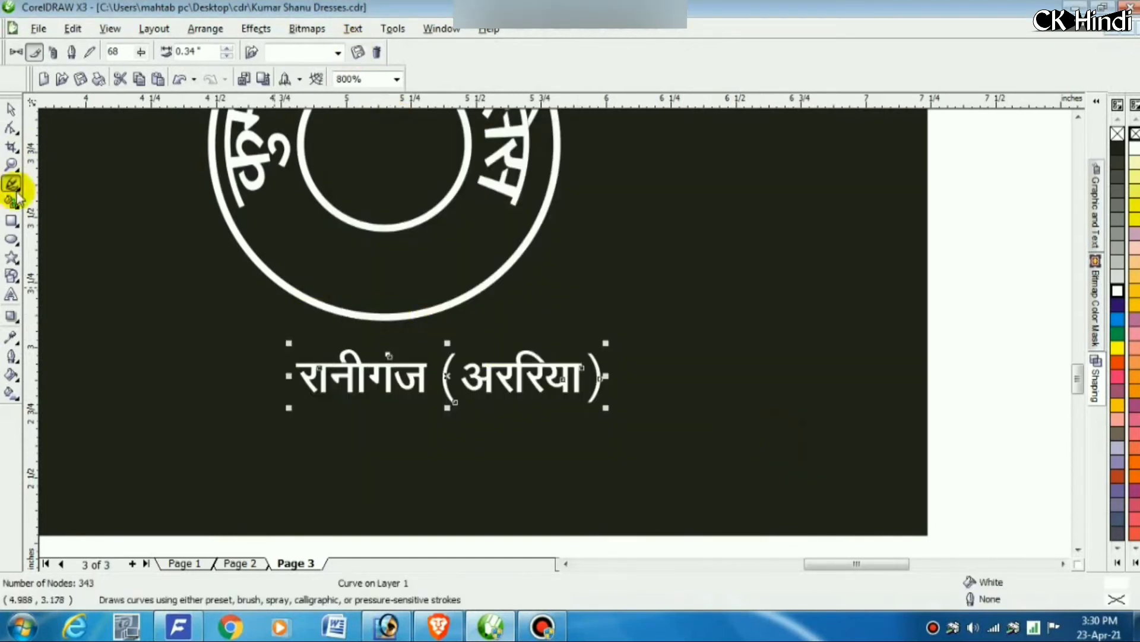
{"action": "left_click", "coordinate": [12, 109]}
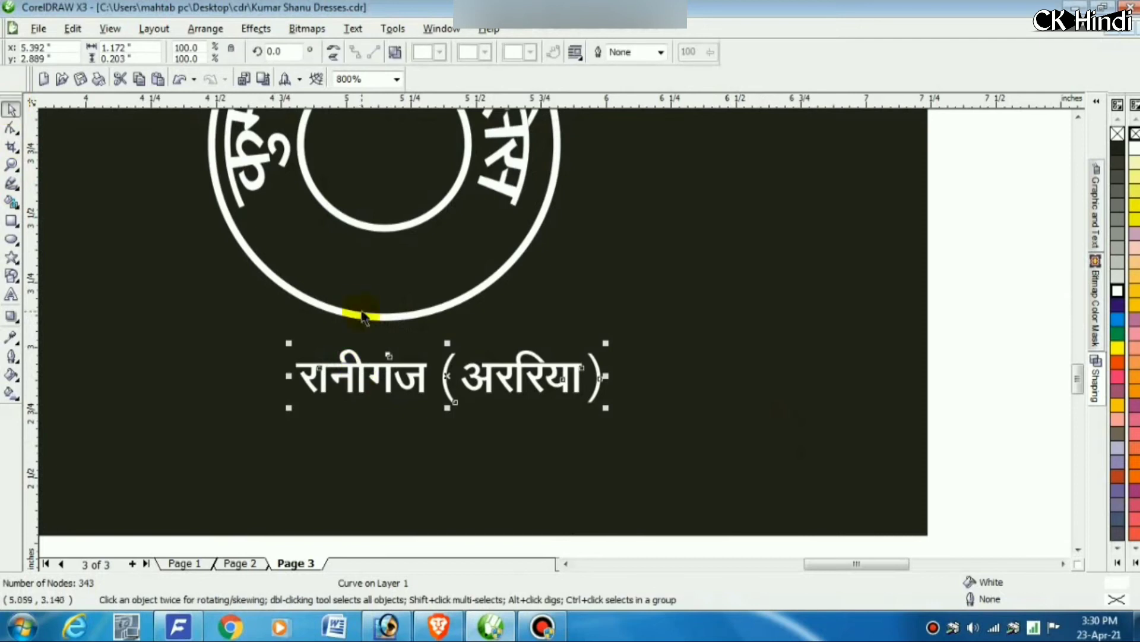
Make an enlarged concentric copy of the inner circle, 1.045 inches across, and set its outline to Hairline.
{"action": "scroll", "coordinate": [399, 317], "scroll_direction": "down", "scroll_amount": 1}
{"action": "scroll", "coordinate": [634, 389], "scroll_direction": "up", "scroll_amount": 1}
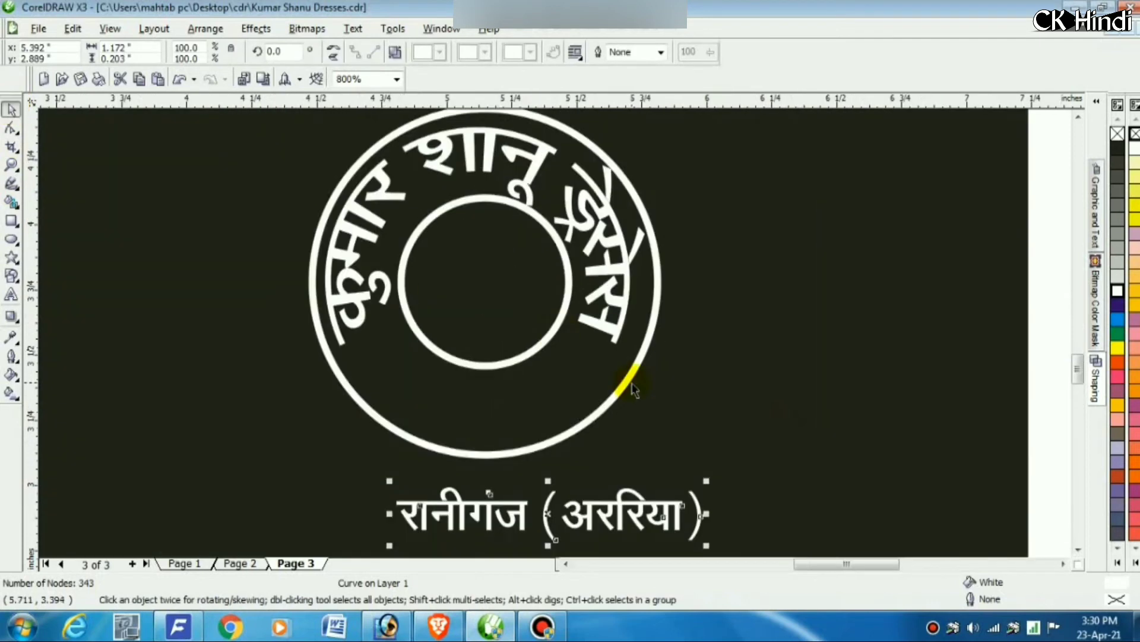
{"action": "left_click", "coordinate": [629, 392]}
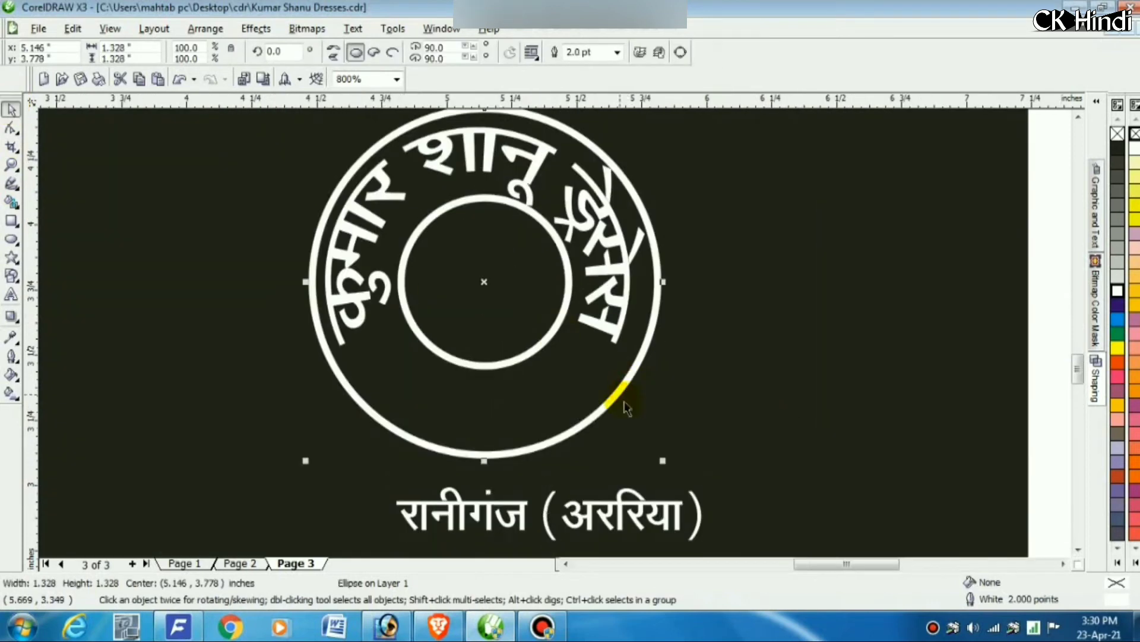
{"action": "left_click", "coordinate": [541, 354]}
{"action": "left_click_drag", "start_coordinate": [574, 373], "coordinate": [643, 429]}
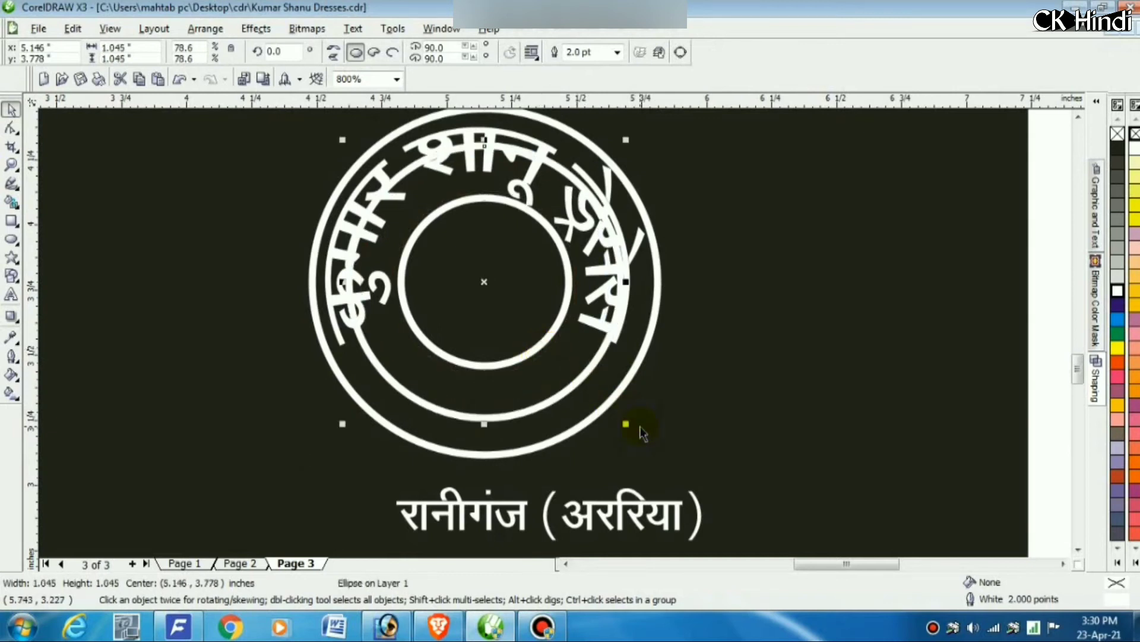
{"action": "left_click", "coordinate": [617, 51]}
{"action": "left_click", "coordinate": [606, 83]}
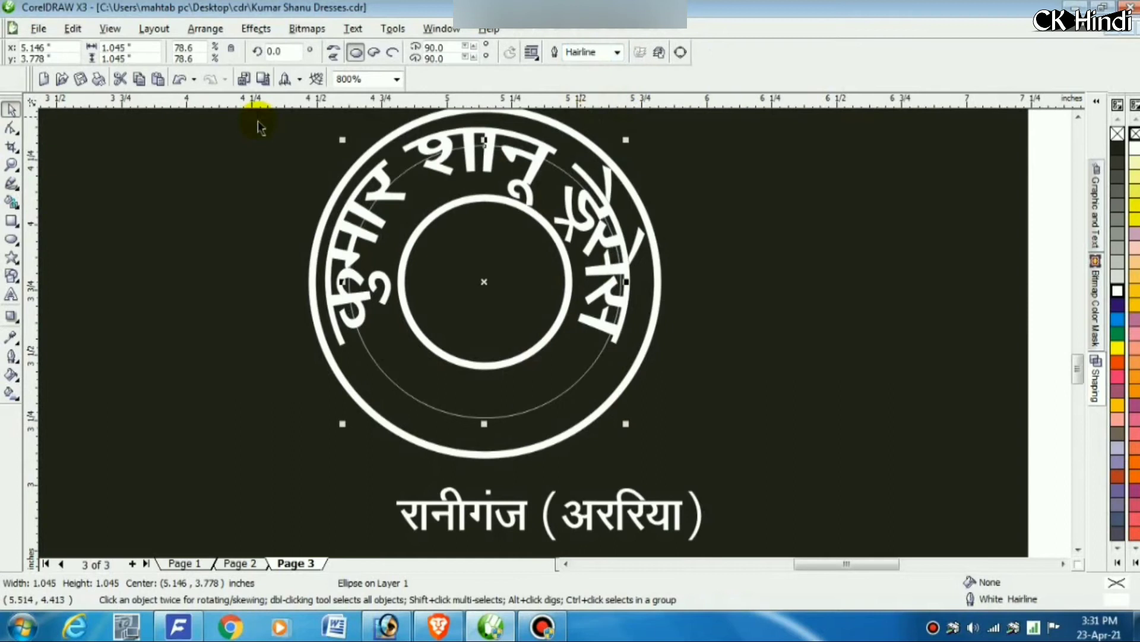
Turn the hairline guide circle into an open arc along the stamp's lower half, from about 213 to 327 degrees.
{"action": "left_click", "coordinate": [12, 128]}
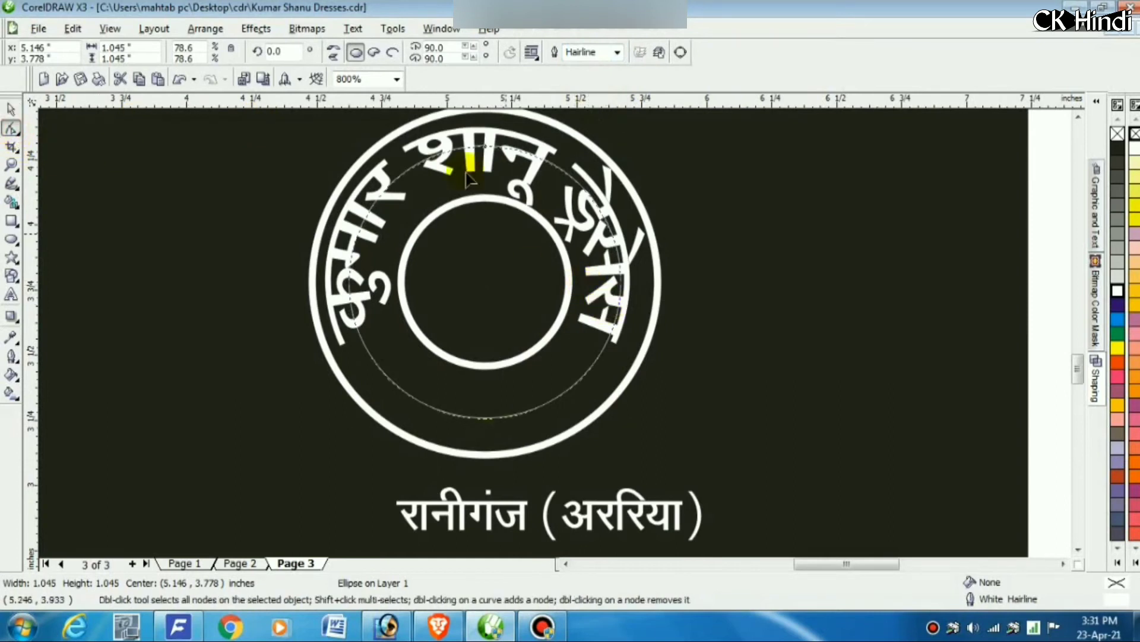
{"action": "left_click", "coordinate": [392, 53]}
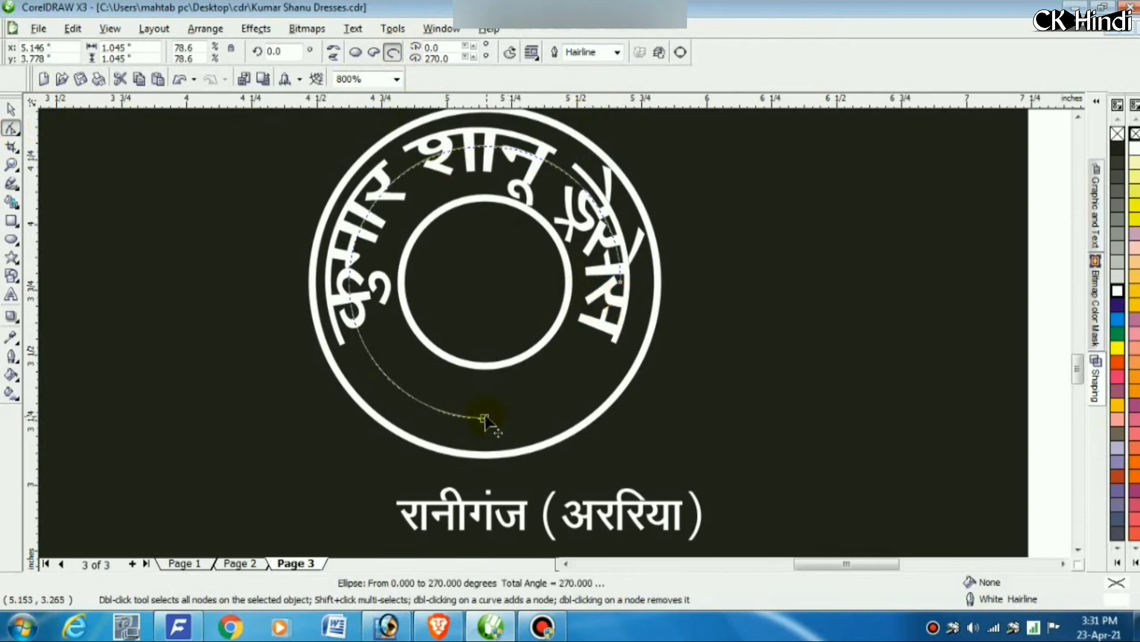
{"action": "left_click_drag", "start_coordinate": [486, 419], "coordinate": [618, 408]}
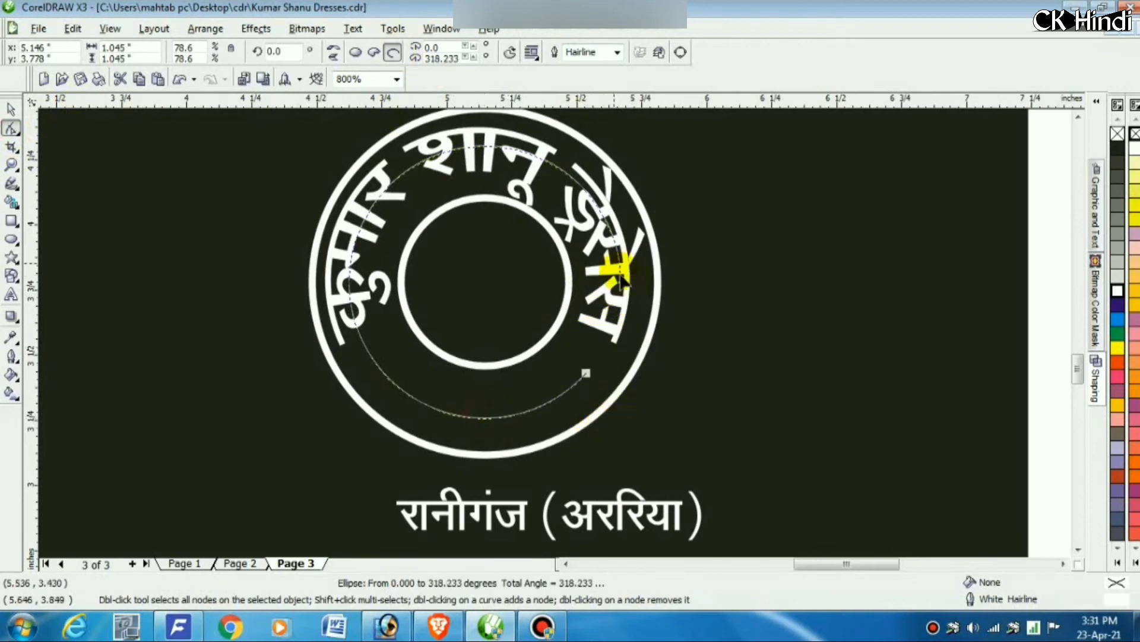
{"action": "left_click_drag", "start_coordinate": [624, 291], "coordinate": [294, 451]}
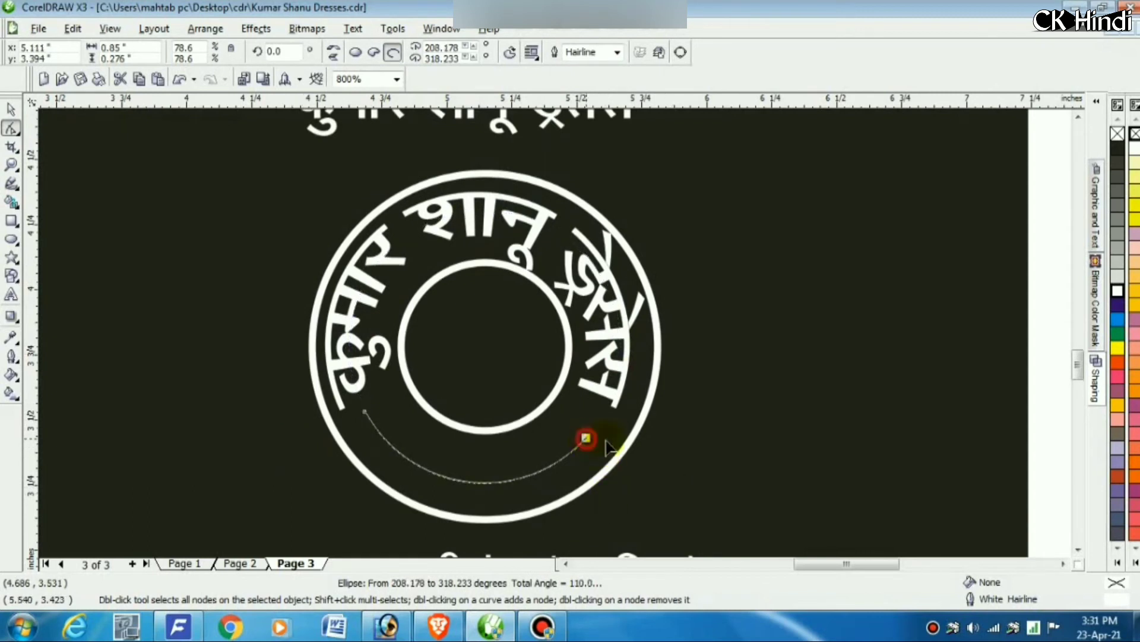
{"action": "left_click_drag", "start_coordinate": [605, 441], "coordinate": [614, 432]}
{"action": "left_click_drag", "start_coordinate": [363, 414], "coordinate": [367, 418]}
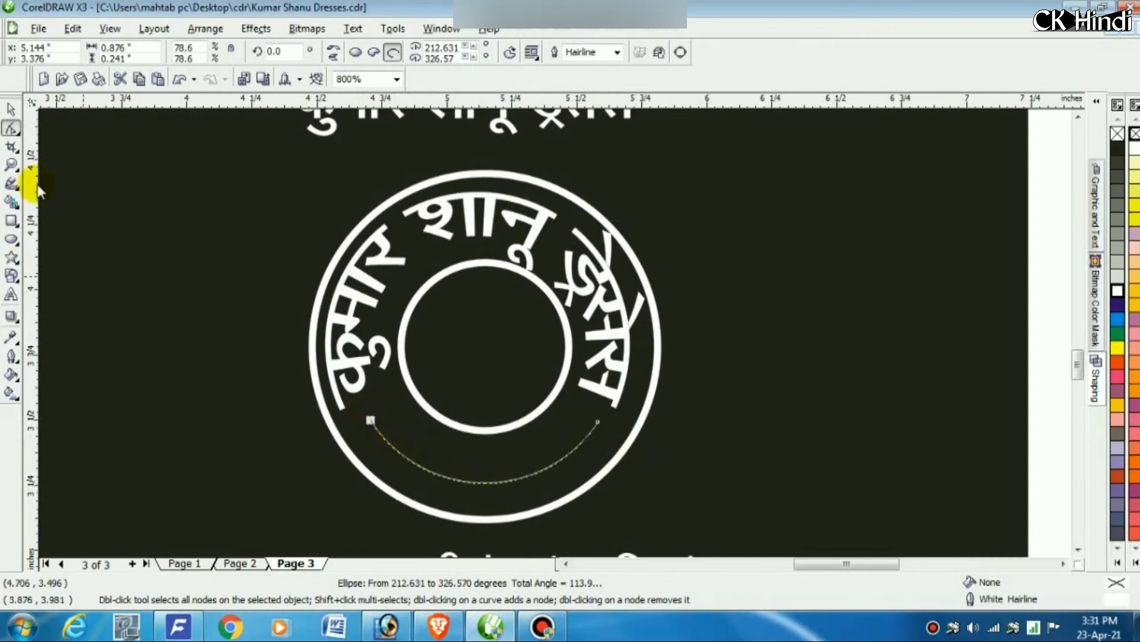
Mirror the welded place-name text vertically and horizontally, then deselect it.
{"action": "left_click", "coordinate": [11, 110]}
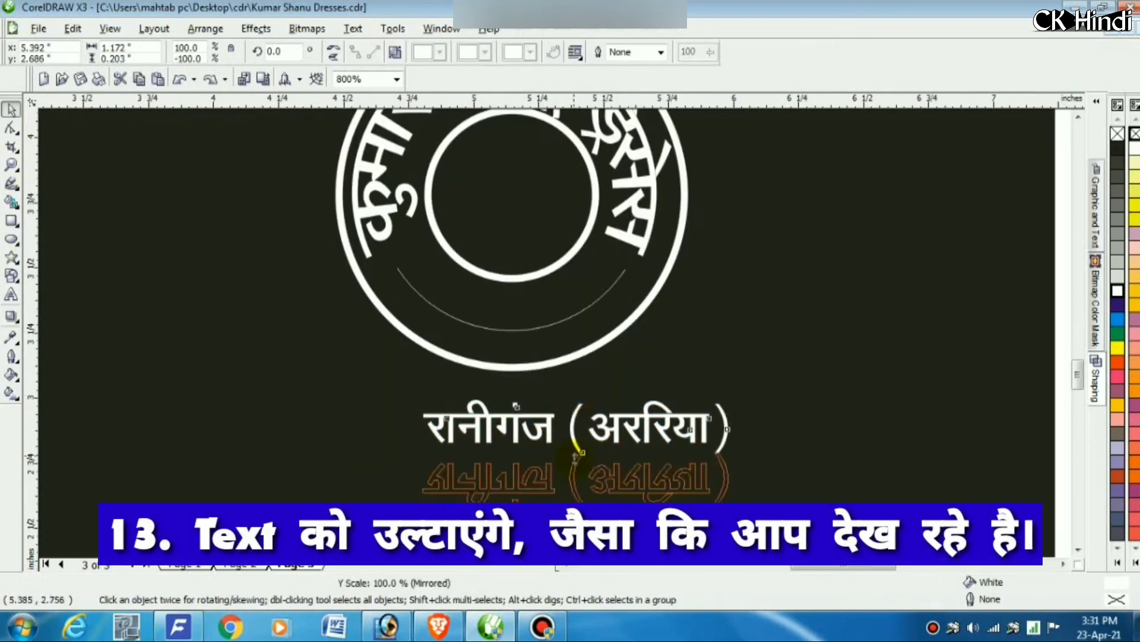
{"action": "left_click_drag", "start_coordinate": [575, 452], "coordinate": [653, 426]}
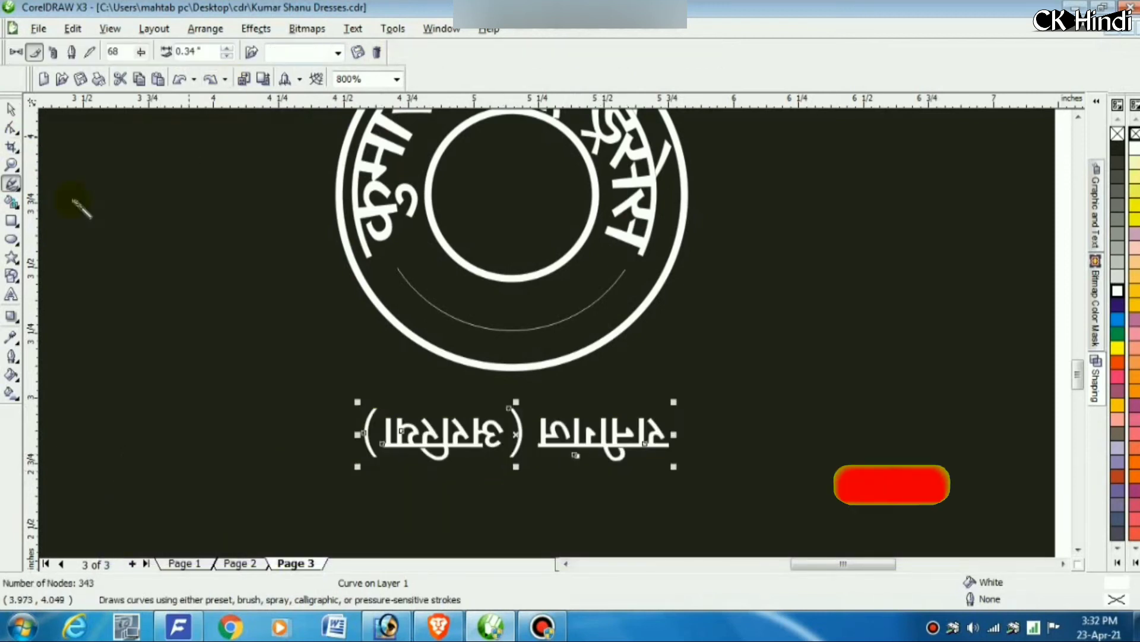
{"action": "scroll", "coordinate": [285, 281], "scroll_direction": "down", "scroll_amount": 1}
{"action": "left_click", "coordinate": [308, 329]}
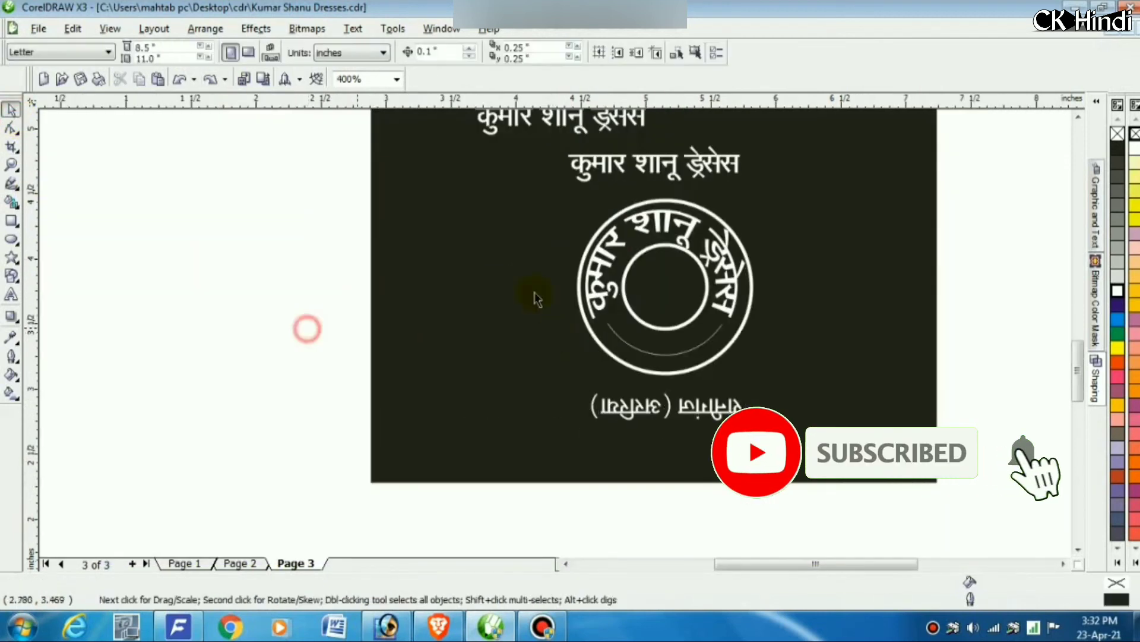
Delete the previously saved place-name stroke from the custom Artistic Media brushes.
{"action": "scroll", "coordinate": [540, 293], "scroll_direction": "up", "scroll_amount": 1}
{"action": "left_click", "coordinate": [11, 184]}
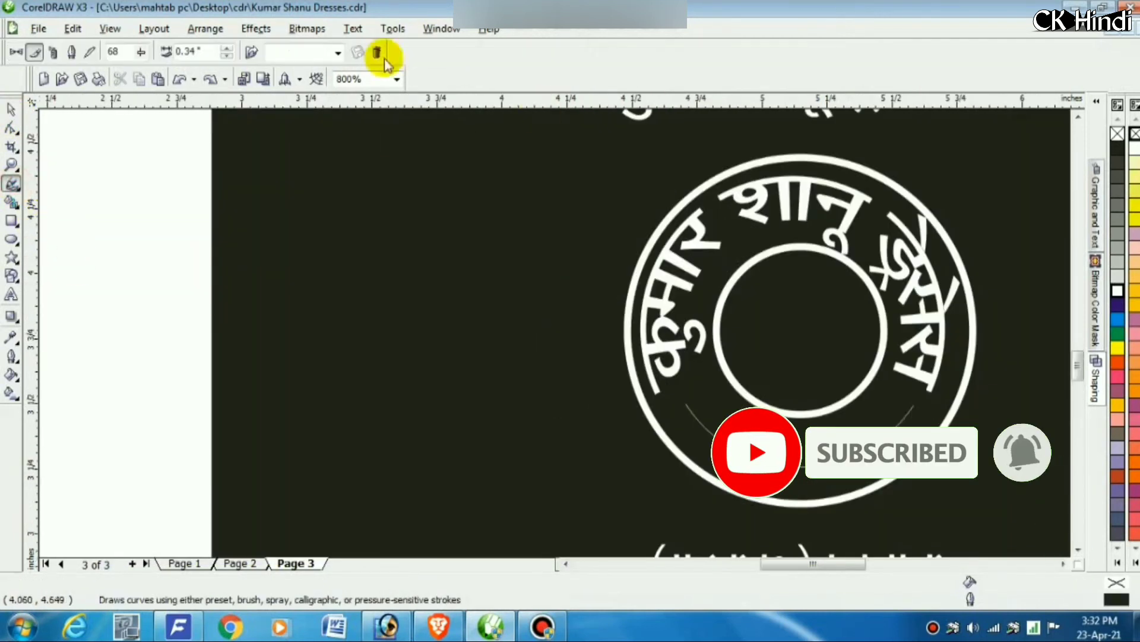
{"action": "left_click", "coordinate": [337, 53]}
{"action": "left_click", "coordinate": [303, 450]}
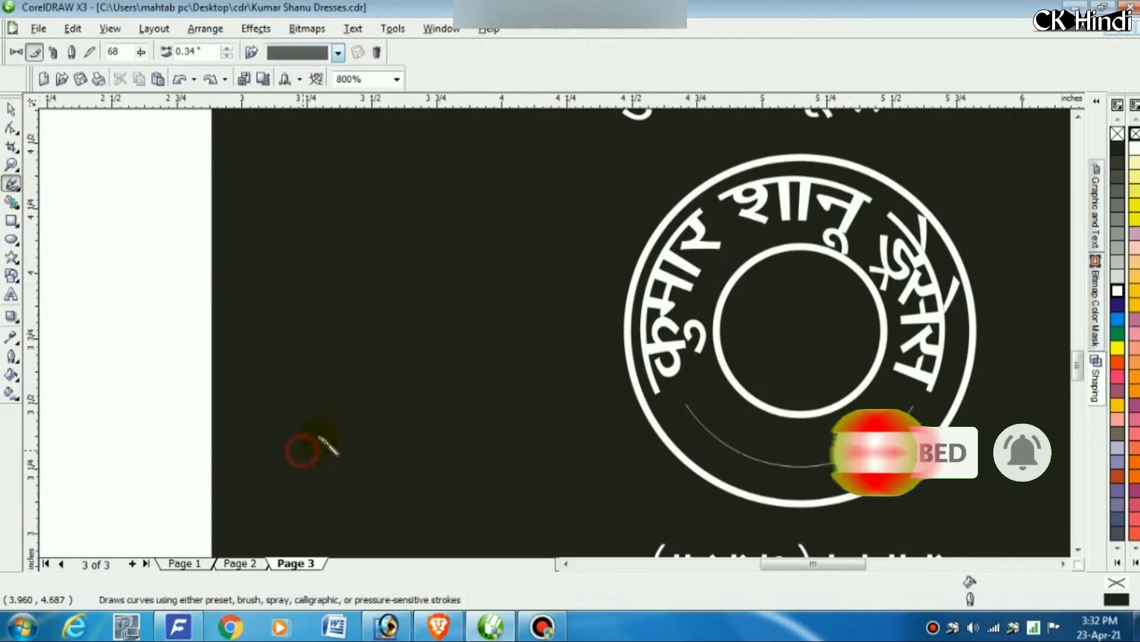
{"action": "left_click", "coordinate": [377, 53]}
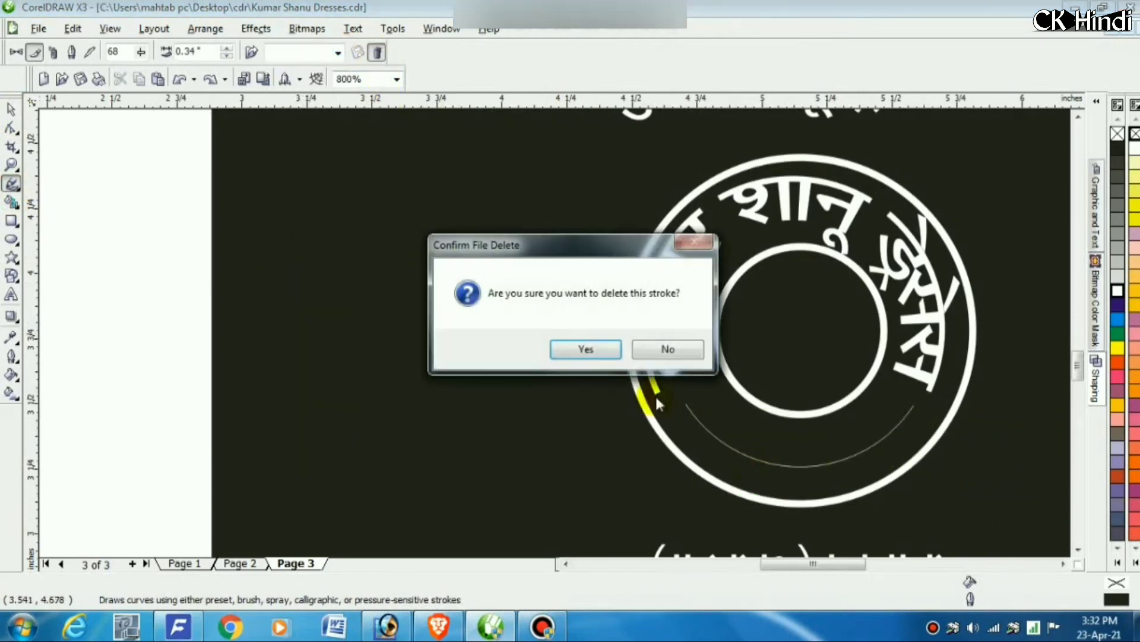
{"action": "left_click", "coordinate": [586, 350]}
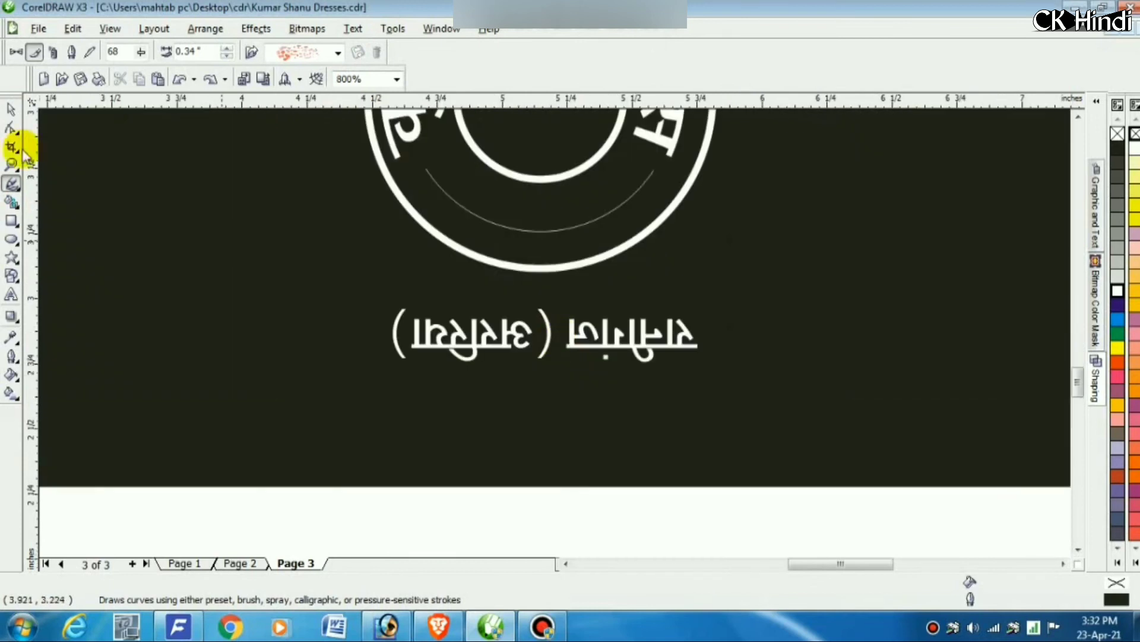
Save the flipped place-name curve as an Artistic Media brush stroke named sfdf.
{"action": "left_click", "coordinate": [12, 110]}
{"action": "left_click", "coordinate": [467, 351]}
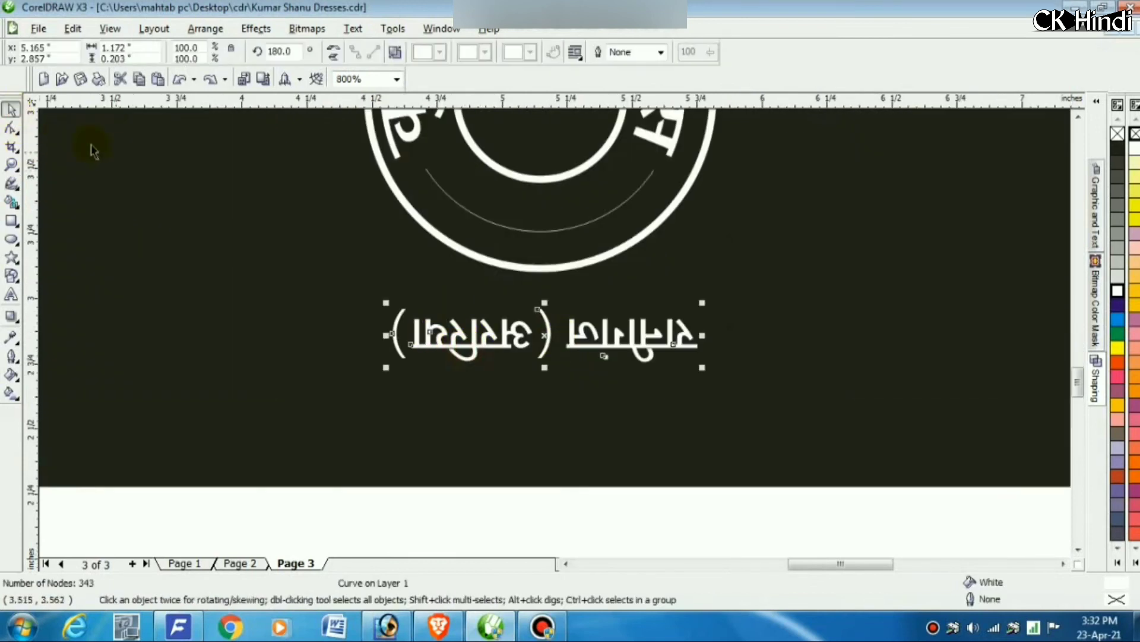
{"action": "left_click", "coordinate": [12, 185]}
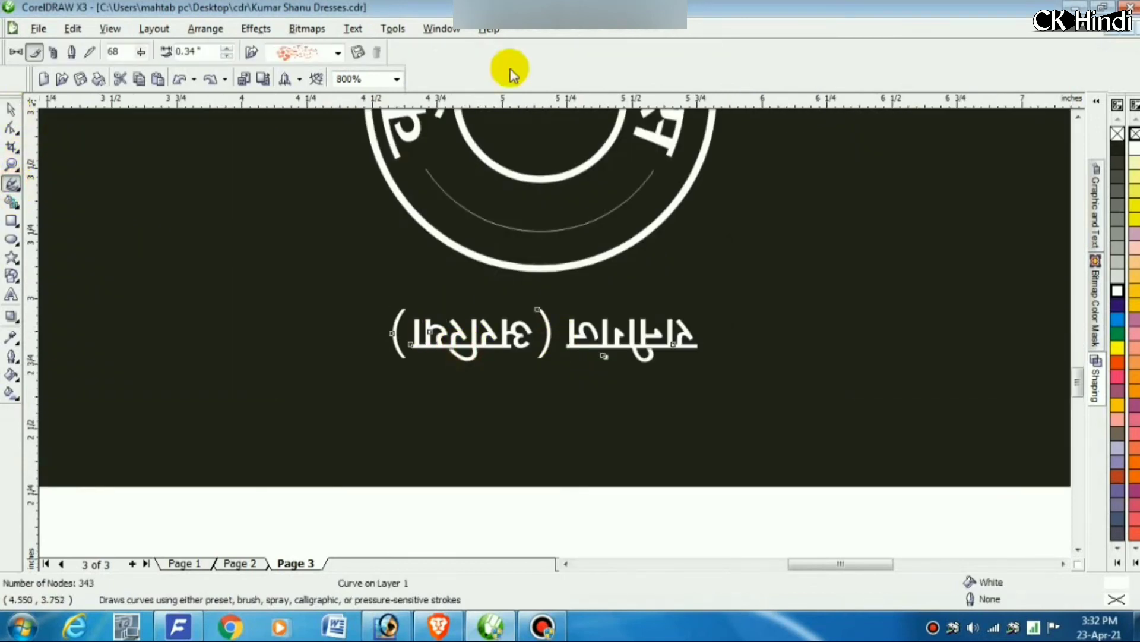
{"action": "left_click", "coordinate": [358, 53]}
{"action": "type", "text": "sfdf"}
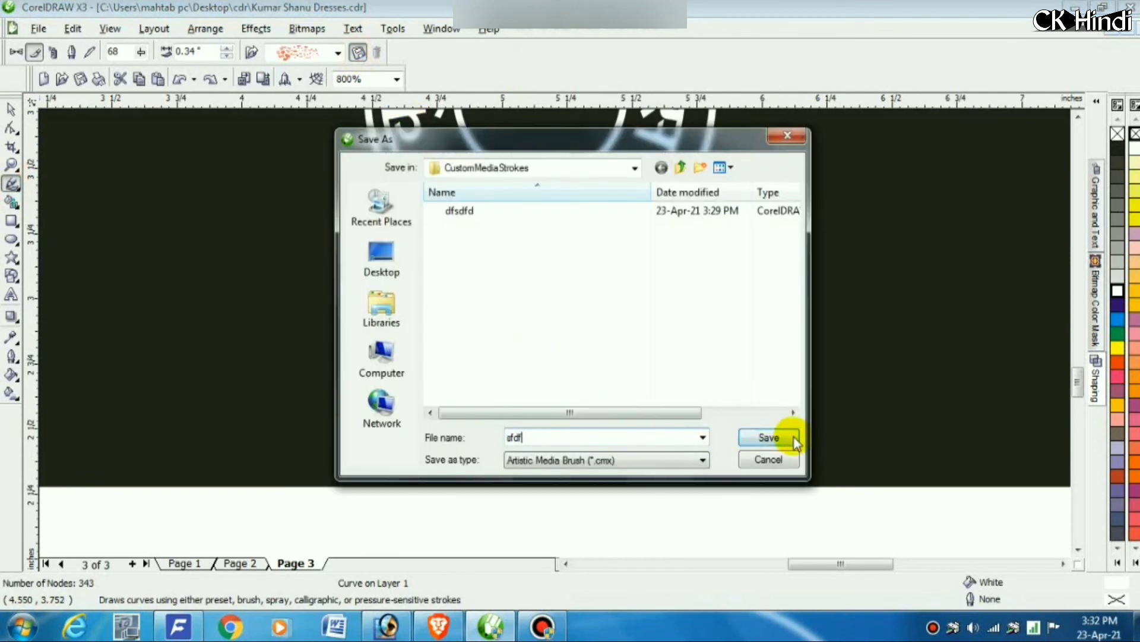
{"action": "left_click", "coordinate": [792, 437]}
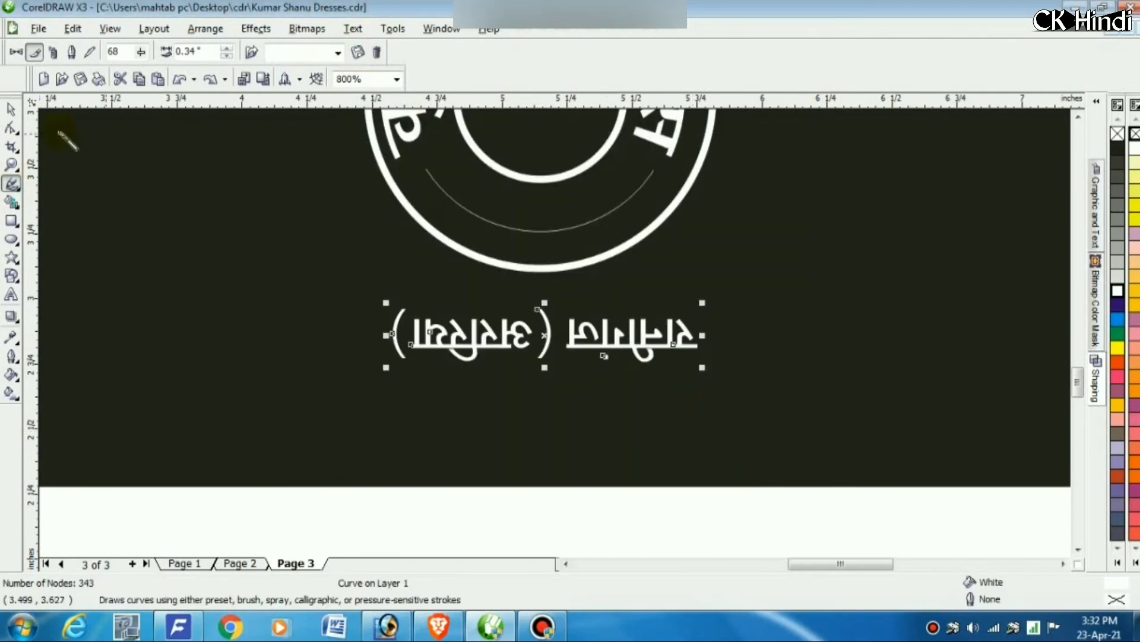
Apply the flipped place-name brush stroke to the hairline arc in the lower half of the ring.
{"action": "left_click", "coordinate": [11, 109]}
{"action": "left_click", "coordinate": [461, 208]}
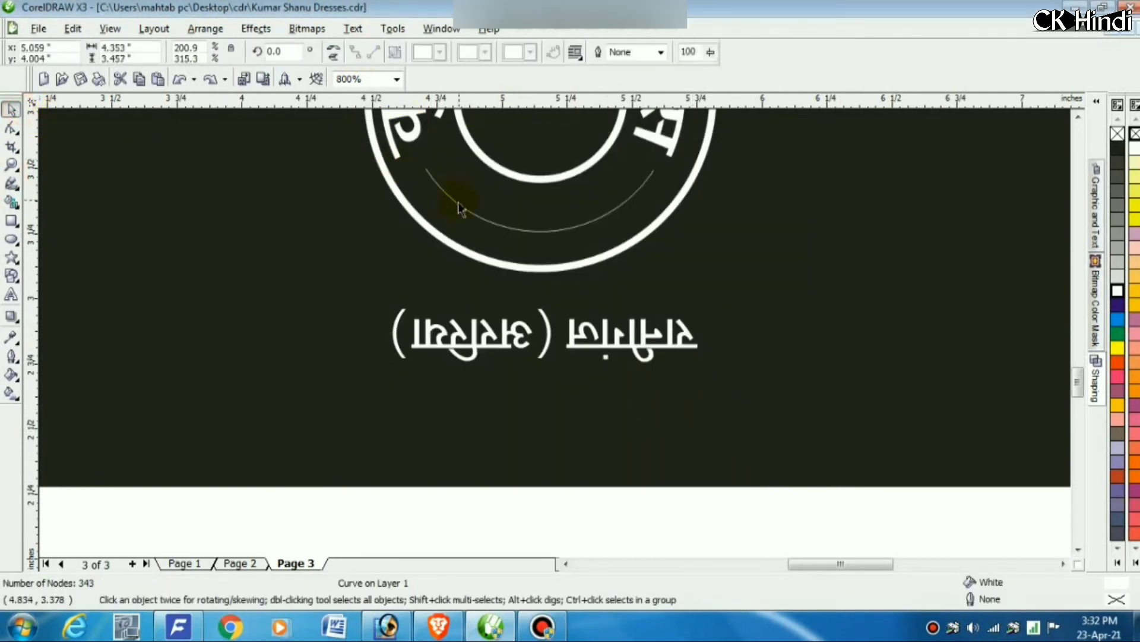
{"action": "left_click", "coordinate": [457, 202]}
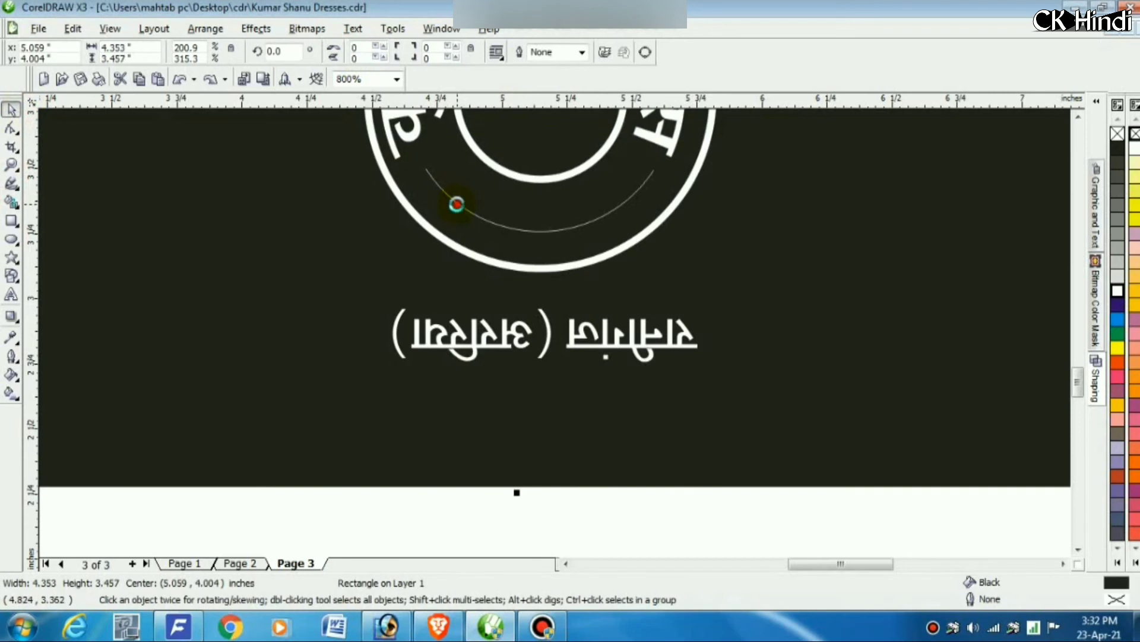
{"action": "left_click", "coordinate": [18, 192]}
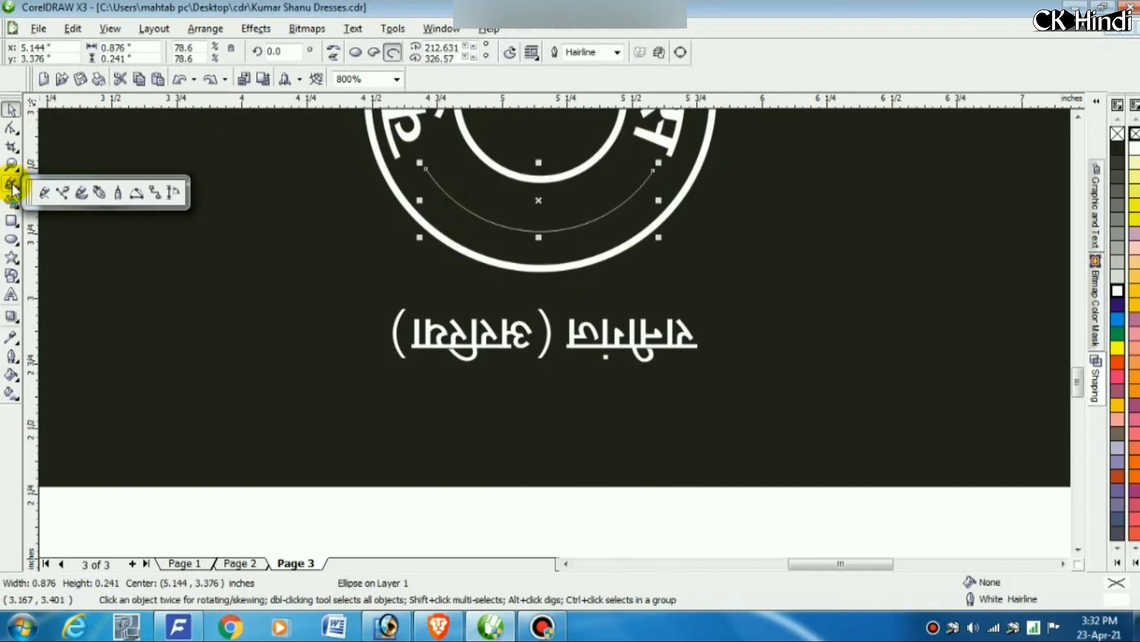
{"action": "left_click", "coordinate": [12, 185]}
{"action": "left_click", "coordinate": [337, 53]}
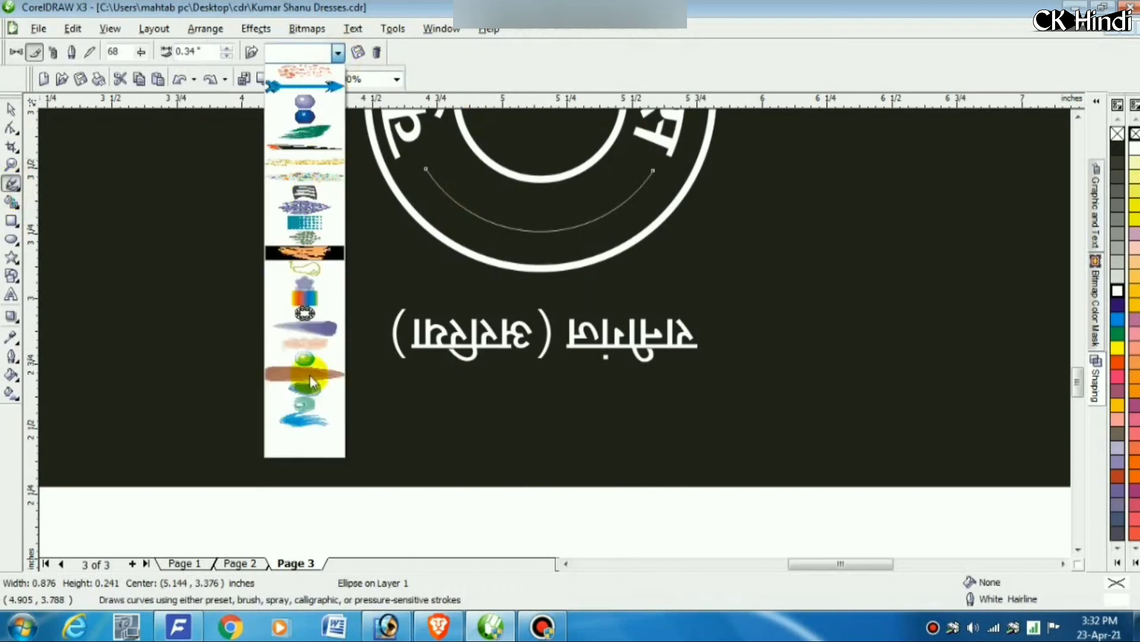
{"action": "left_click", "coordinate": [324, 451]}
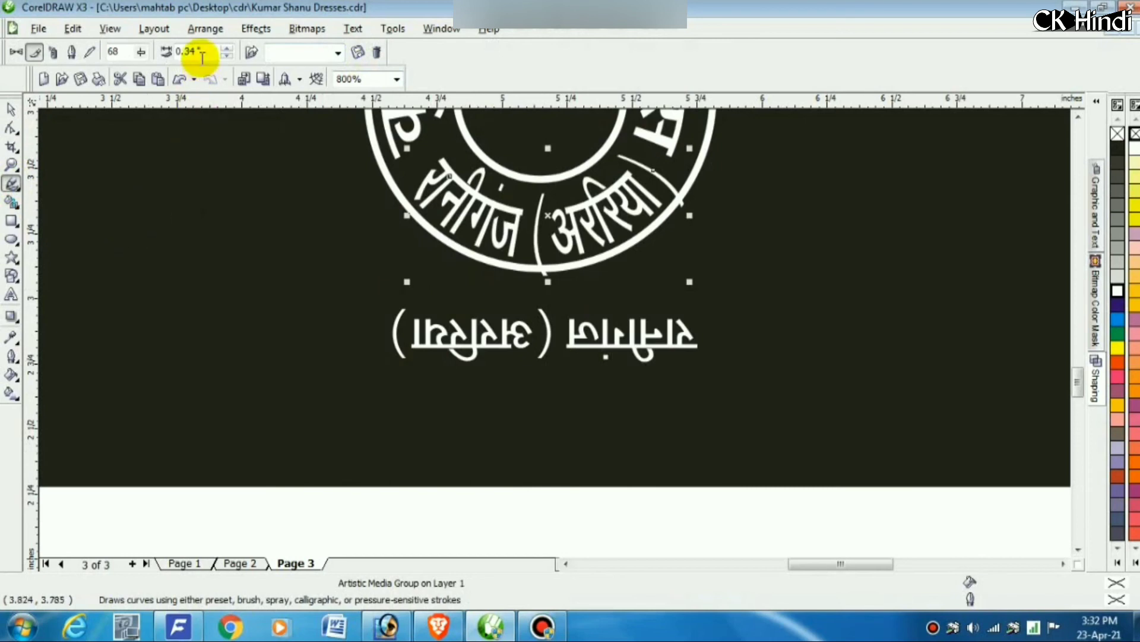
Reduce the curved place name's Artistic Media stroke width to 0.19 inch.
{"action": "left_click", "coordinate": [228, 56]}
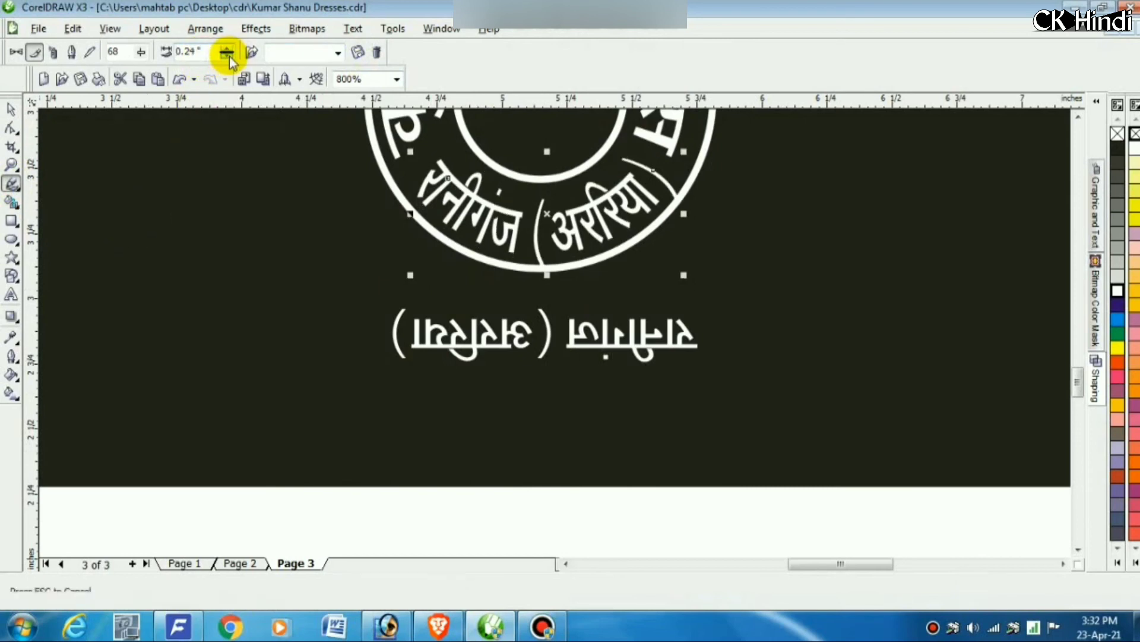
{"action": "left_click", "coordinate": [228, 55]}
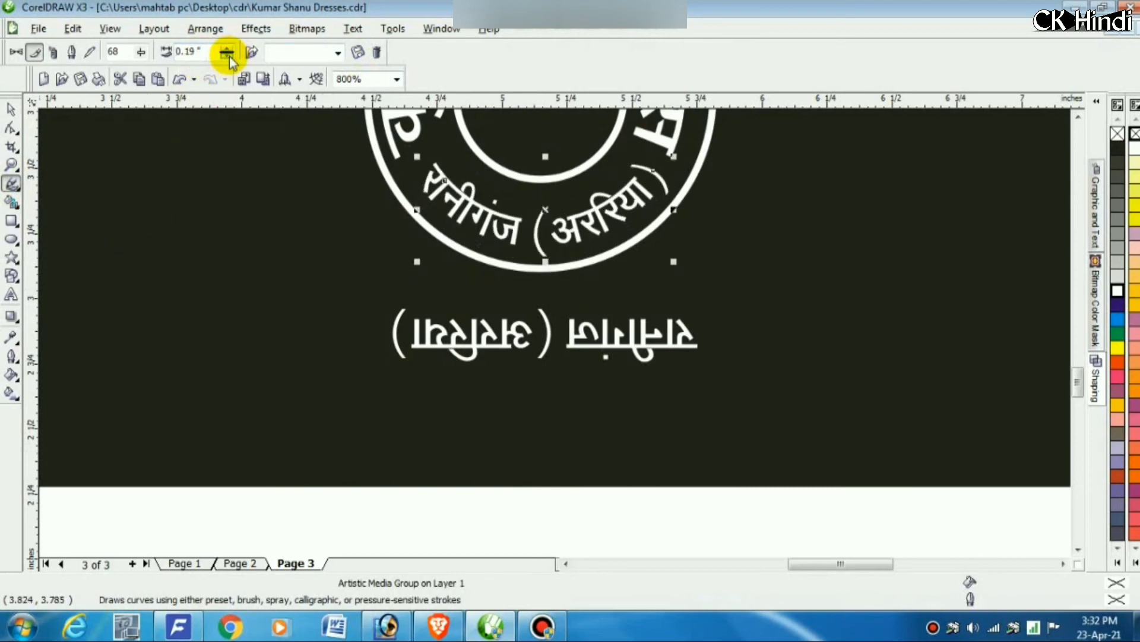
{"action": "left_click", "coordinate": [10, 109]}
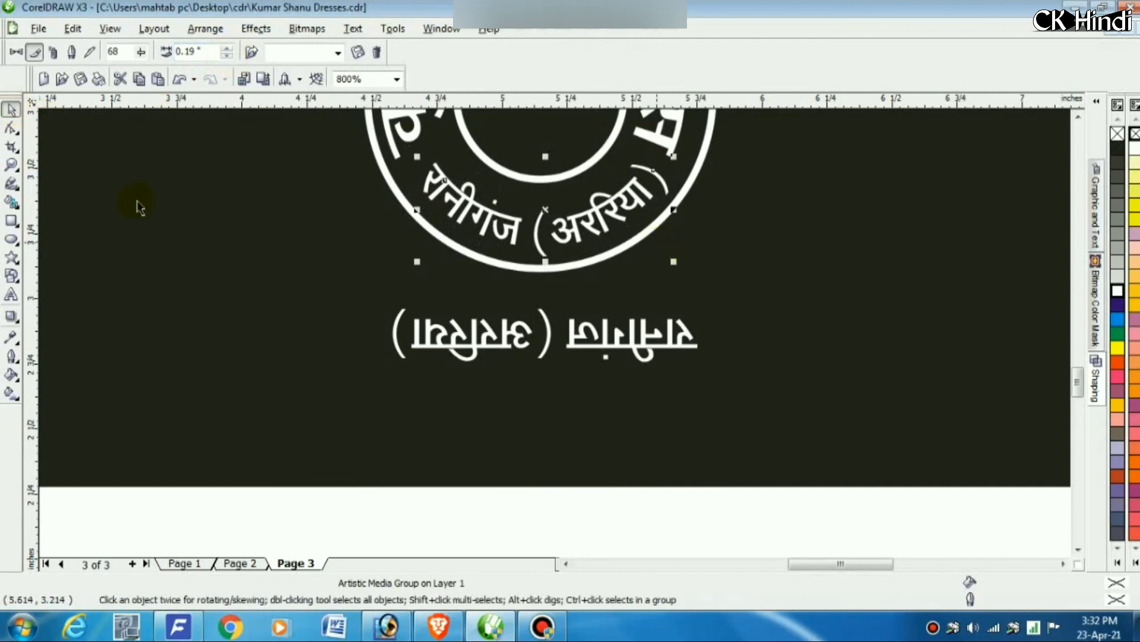
Shrink the curved place name slightly and reposition it midway between the inner and outer circles.
{"action": "scroll", "coordinate": [580, 296], "scroll_direction": "down", "scroll_amount": 2}
{"action": "left_click", "coordinate": [529, 313]}
{"action": "scroll", "coordinate": [530, 313], "scroll_direction": "up", "scroll_amount": 2}
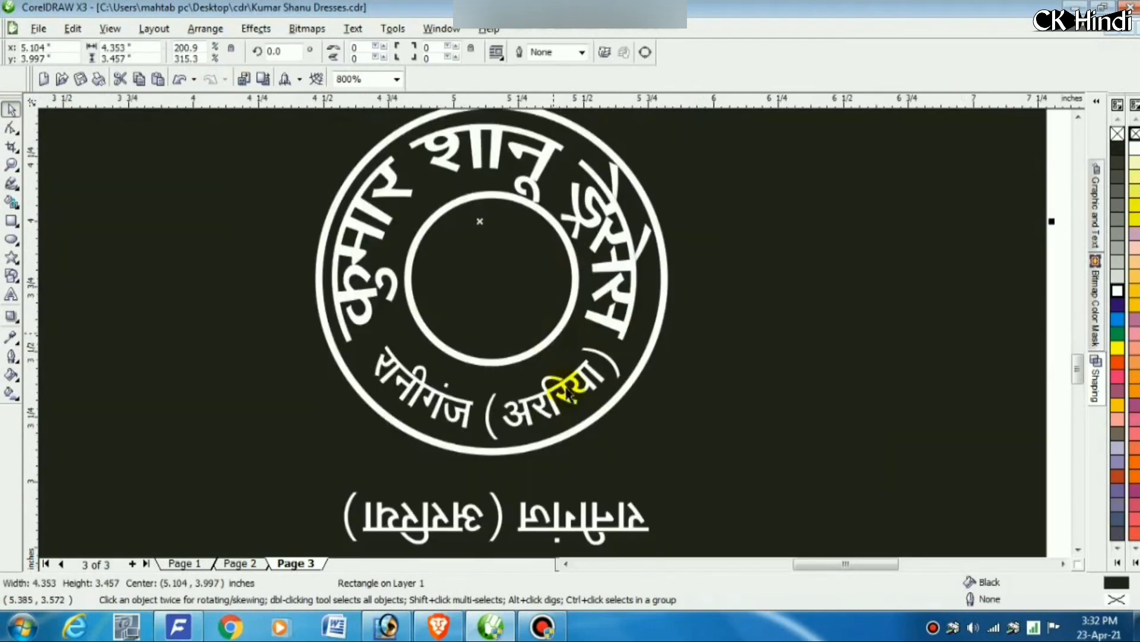
{"action": "scroll", "coordinate": [557, 338], "scroll_direction": "up", "scroll_amount": 1}
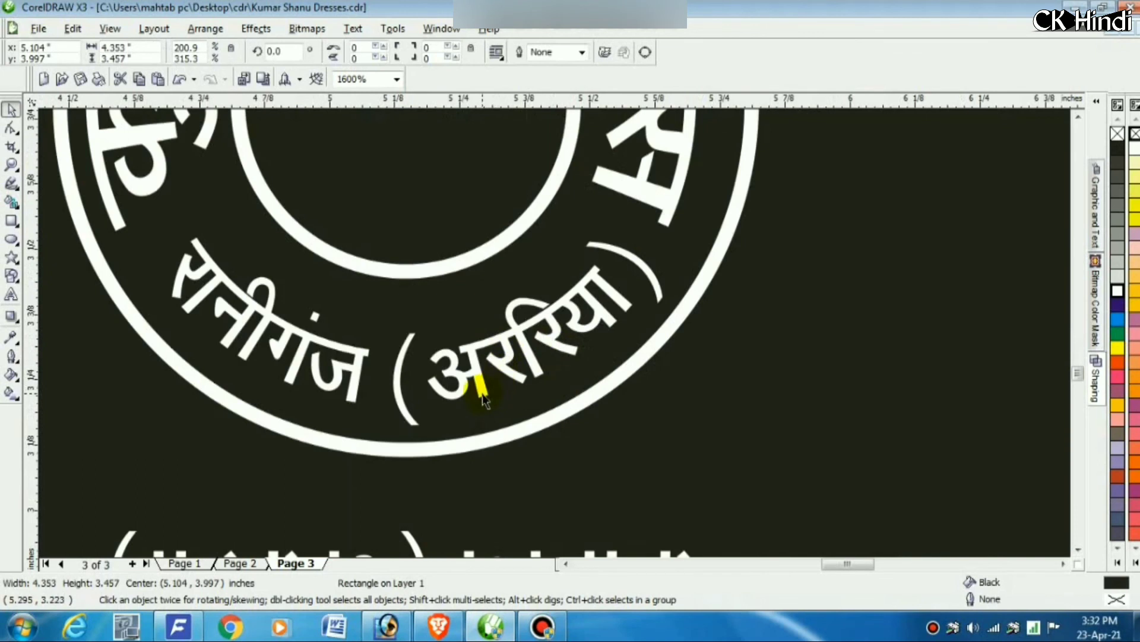
{"action": "left_click_drag", "start_coordinate": [482, 397], "coordinate": [475, 386]}
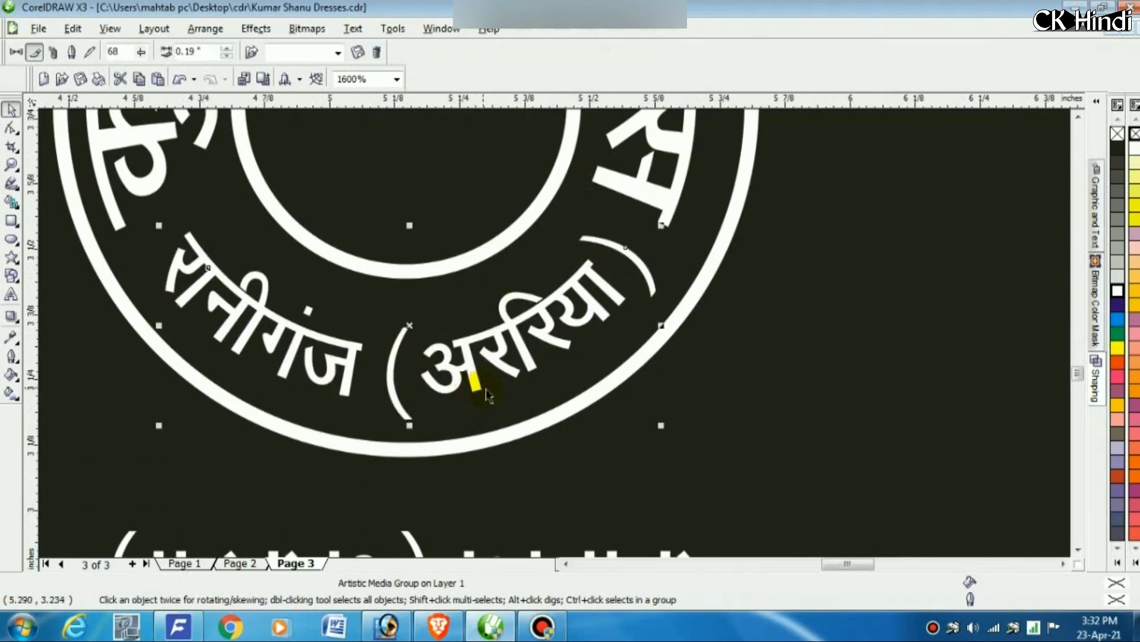
{"action": "left_click_drag", "start_coordinate": [665, 434], "coordinate": [650, 432]}
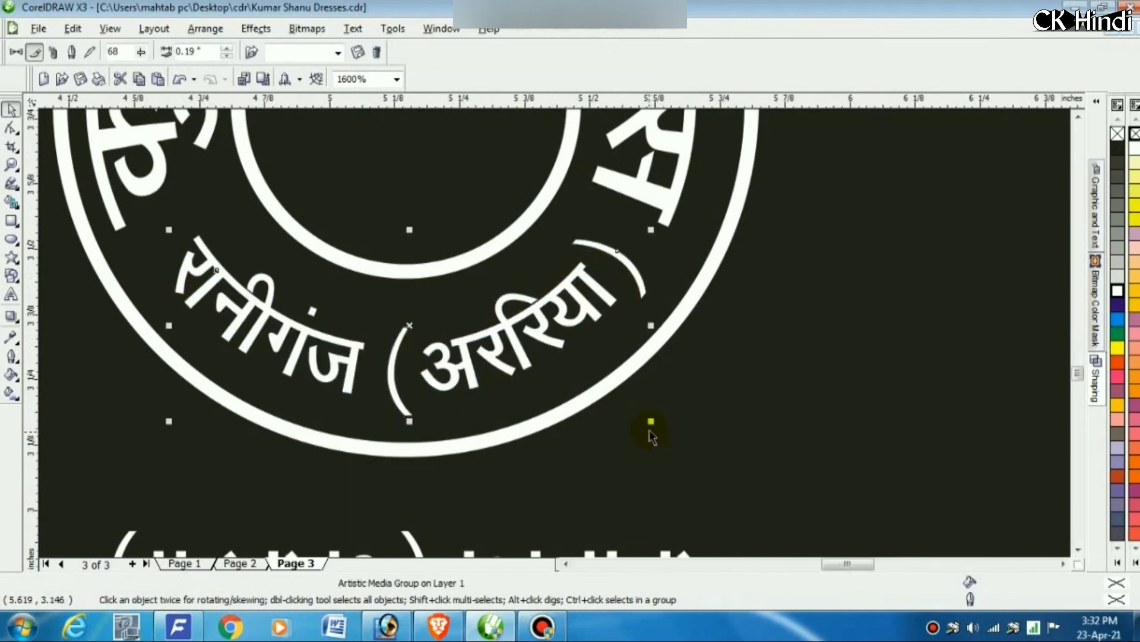
{"action": "left_click_drag", "start_coordinate": [501, 366], "coordinate": [498, 359]}
{"action": "left_click_drag", "start_coordinate": [649, 414], "coordinate": [604, 409]}
{"action": "left_click_drag", "start_coordinate": [468, 368], "coordinate": [469, 378]}
Widen the curved shop name slightly about its centre and nudge it to sit evenly between the two circles.
{"action": "scroll", "coordinate": [470, 377], "scroll_direction": "down", "scroll_amount": 1}
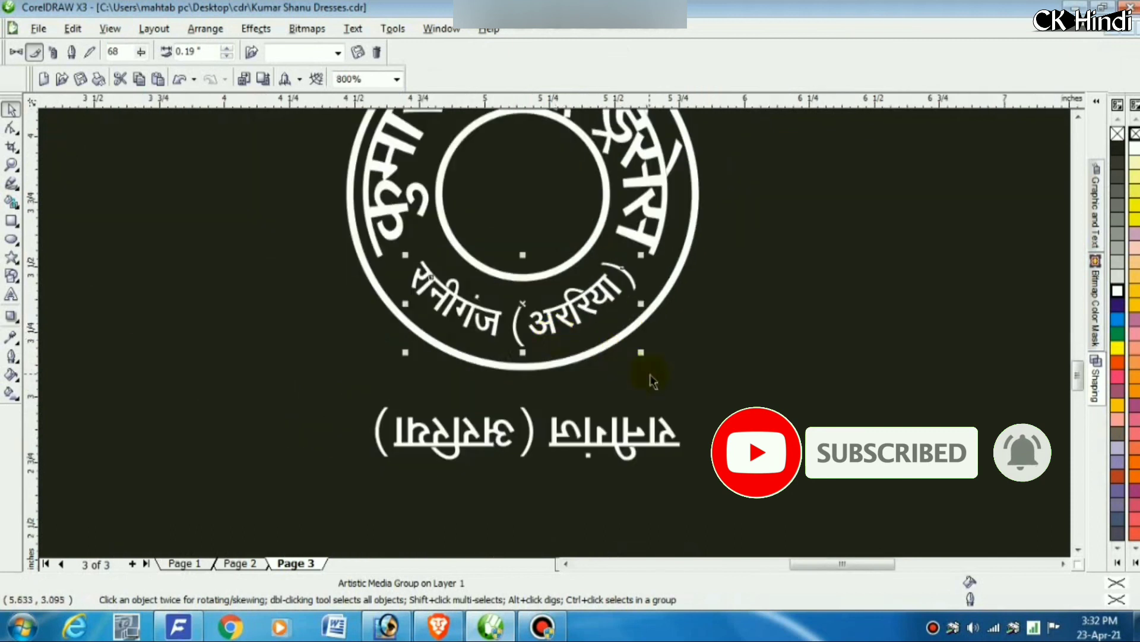
{"action": "left_click", "coordinate": [652, 252]}
{"action": "left_click_drag", "start_coordinate": [689, 267], "coordinate": [693, 258]}
{"action": "scroll", "coordinate": [581, 257], "scroll_direction": "down", "scroll_amount": 1}
{"action": "scroll", "coordinate": [558, 277], "scroll_direction": "up", "scroll_amount": 1}
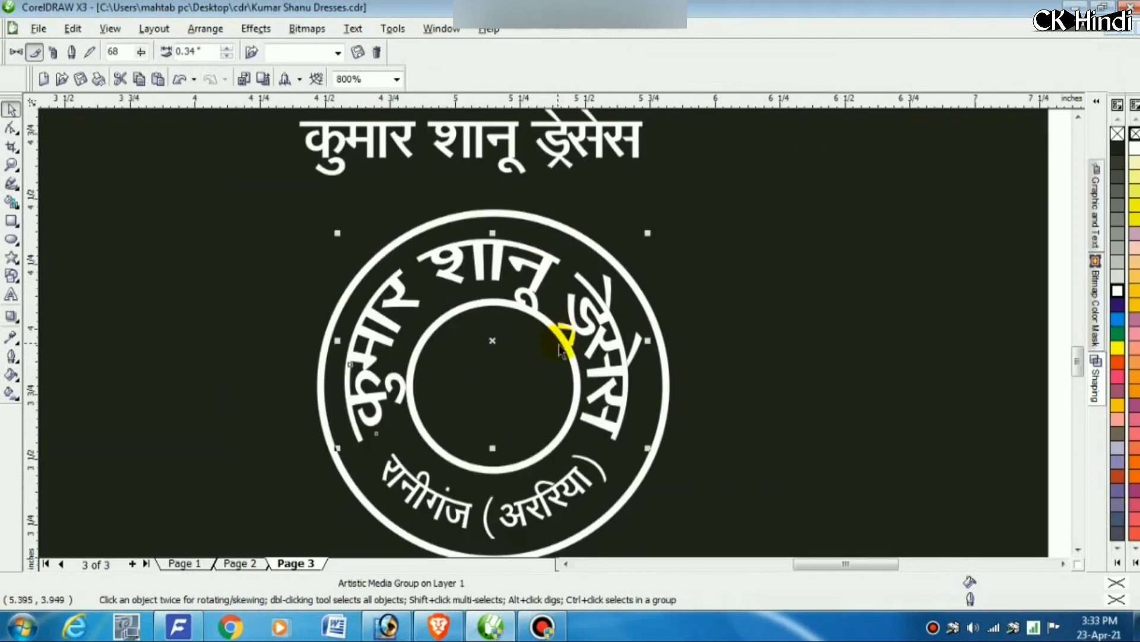
{"action": "left_click", "coordinate": [578, 340]}
{"action": "left_click_drag", "start_coordinate": [583, 332], "coordinate": [653, 336]}
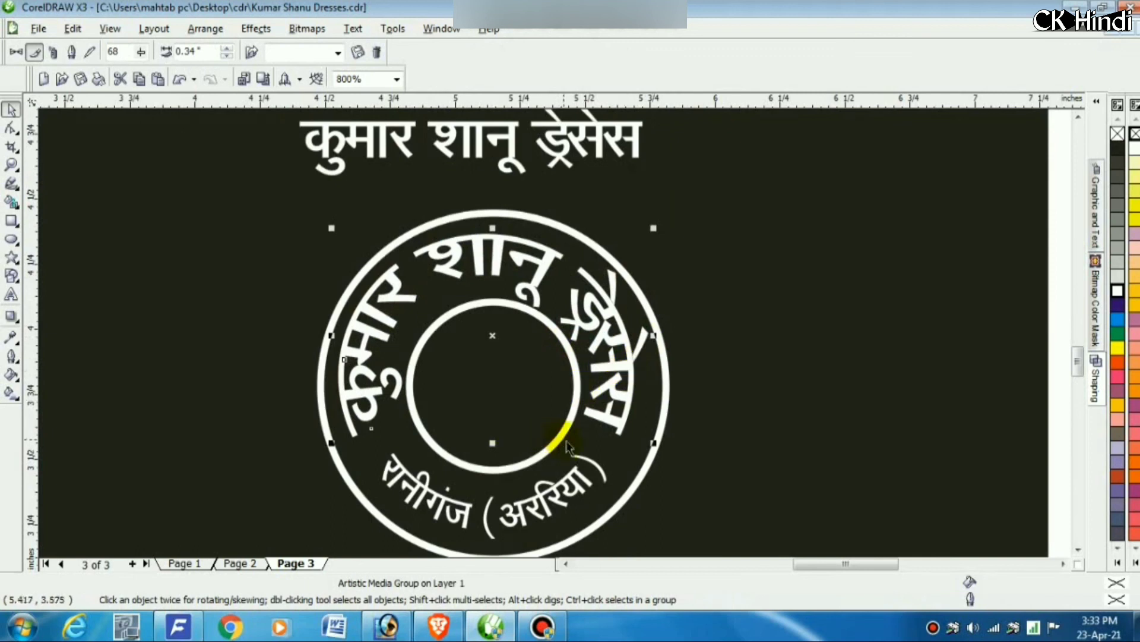
Set the inner circle's outline width to 1 pt and deselect it.
{"action": "left_click", "coordinate": [562, 444]}
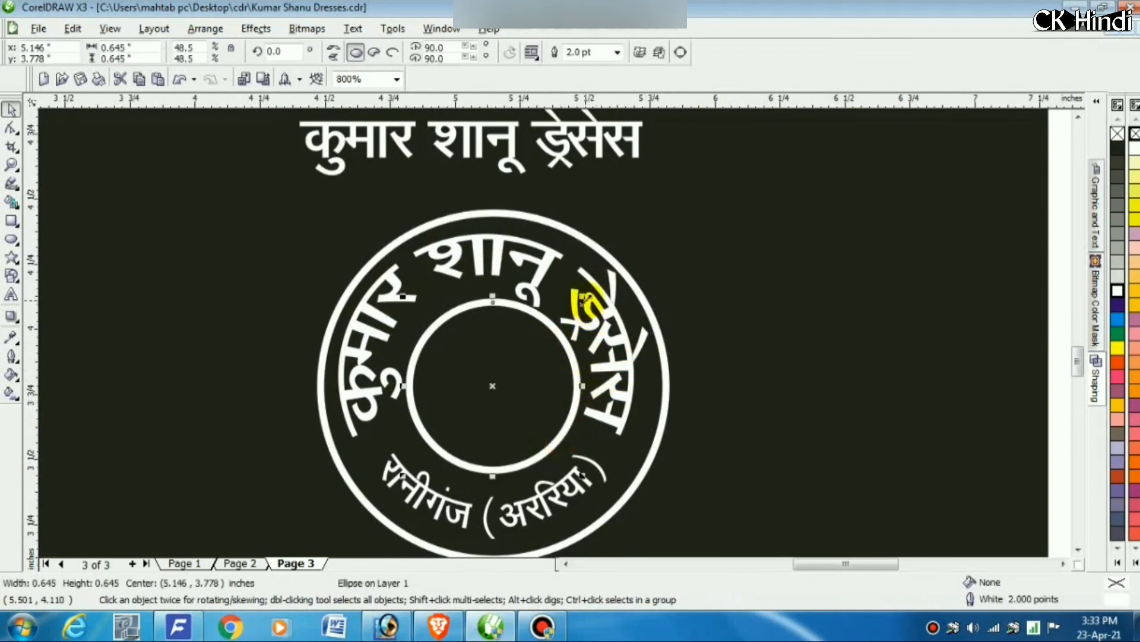
{"action": "left_click", "coordinate": [579, 52]}
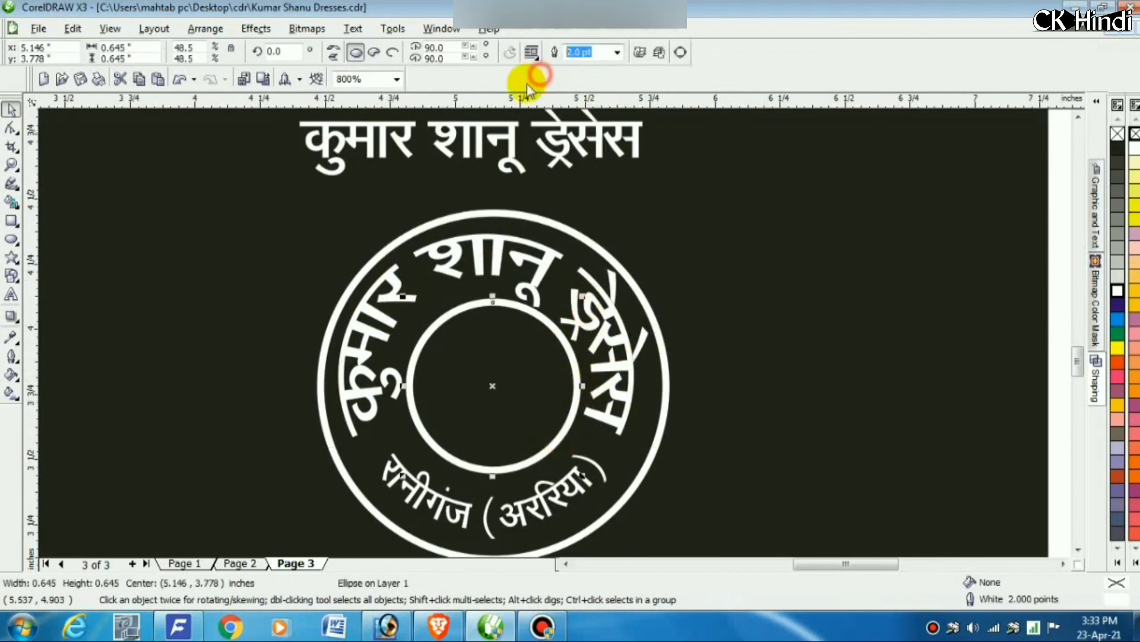
{"action": "type", "text": "1"}
{"action": "key", "text": "Return"}
{"action": "scroll", "coordinate": [656, 310], "scroll_direction": "down", "scroll_amount": 1}
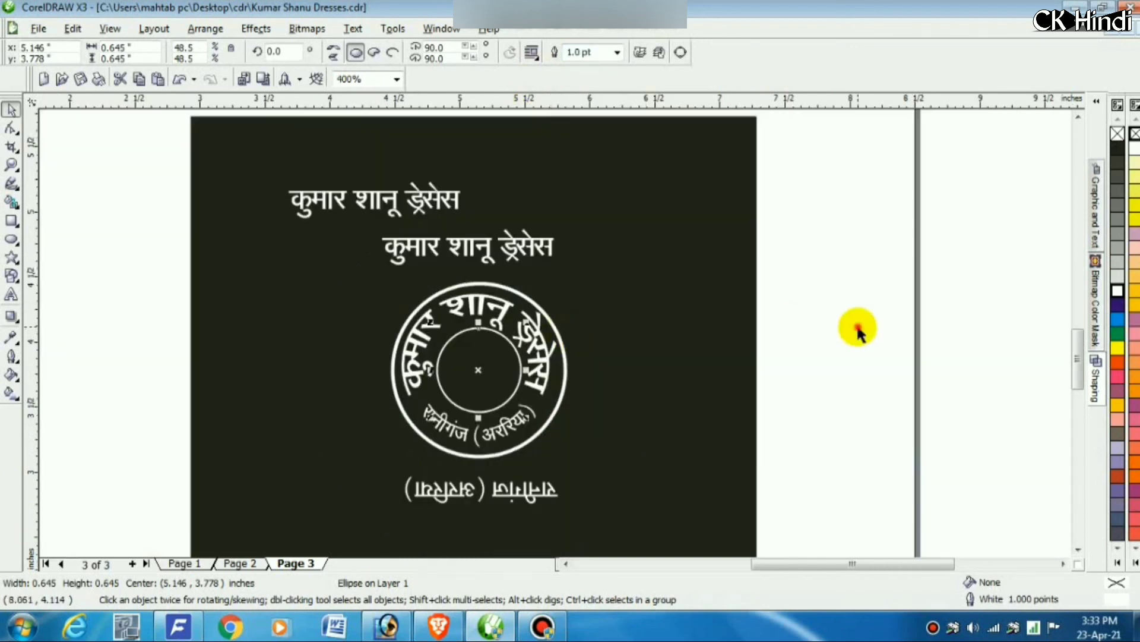
{"action": "left_click", "coordinate": [858, 327]}
Select all objects of the round stamp and examine how the curved lettering fits between the circles.
{"action": "scroll", "coordinate": [549, 372], "scroll_direction": "up", "scroll_amount": 1}
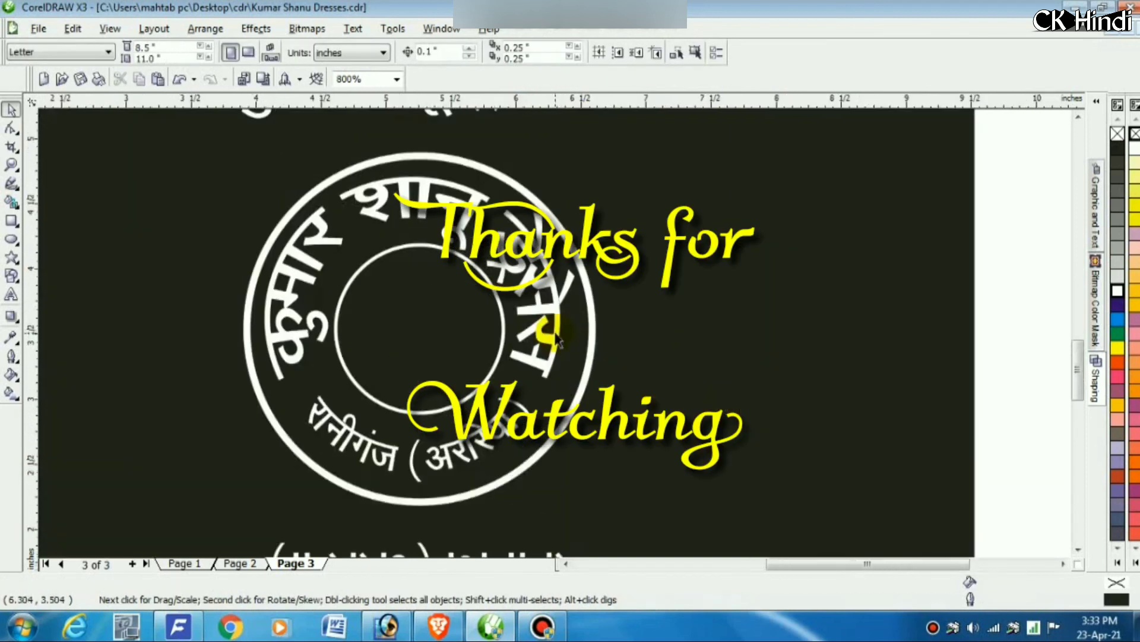
{"action": "scroll", "coordinate": [732, 402], "scroll_direction": "down", "scroll_amount": 1}
{"action": "left_click", "coordinate": [609, 381]}
{"action": "left_click_drag", "start_coordinate": [794, 479], "coordinate": [256, 169]}
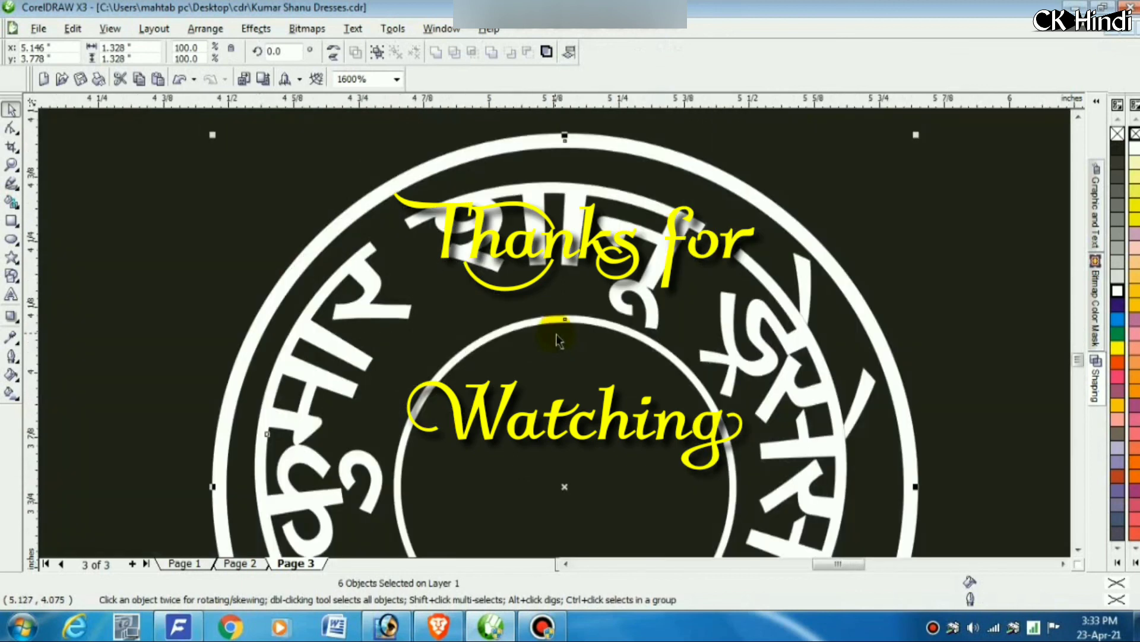
{"action": "scroll", "coordinate": [554, 333], "scroll_direction": "up", "scroll_amount": 2}
{"action": "scroll", "coordinate": [558, 343], "scroll_direction": "down", "scroll_amount": 1}
{"action": "scroll", "coordinate": [558, 342], "scroll_direction": "up", "scroll_amount": 1}
{"action": "scroll", "coordinate": [558, 340], "scroll_direction": "down", "scroll_amount": 1}
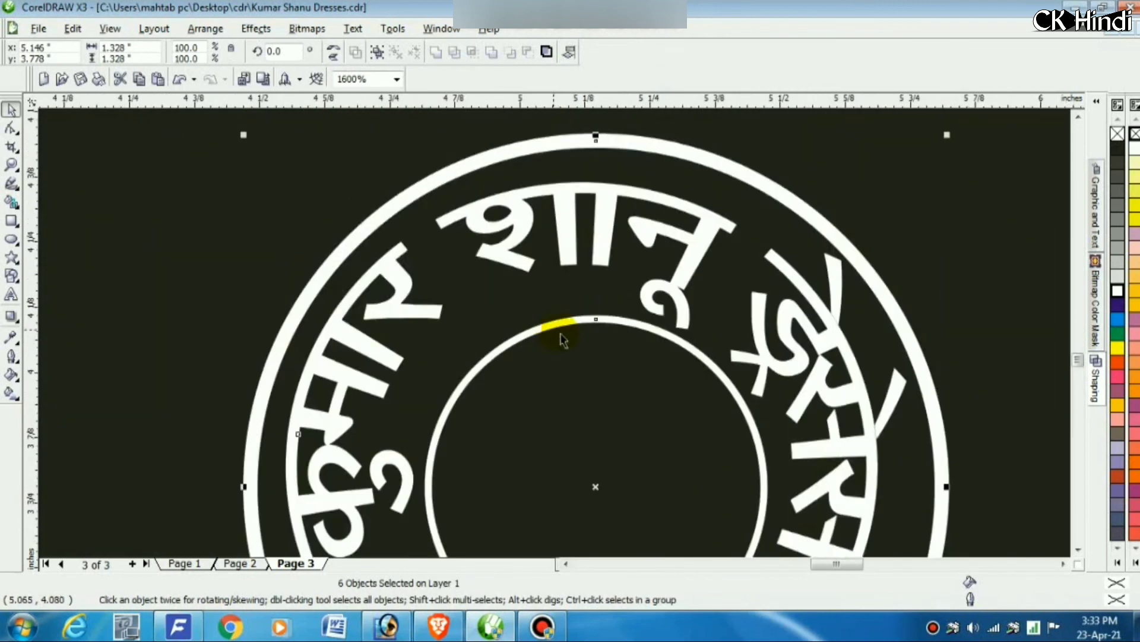